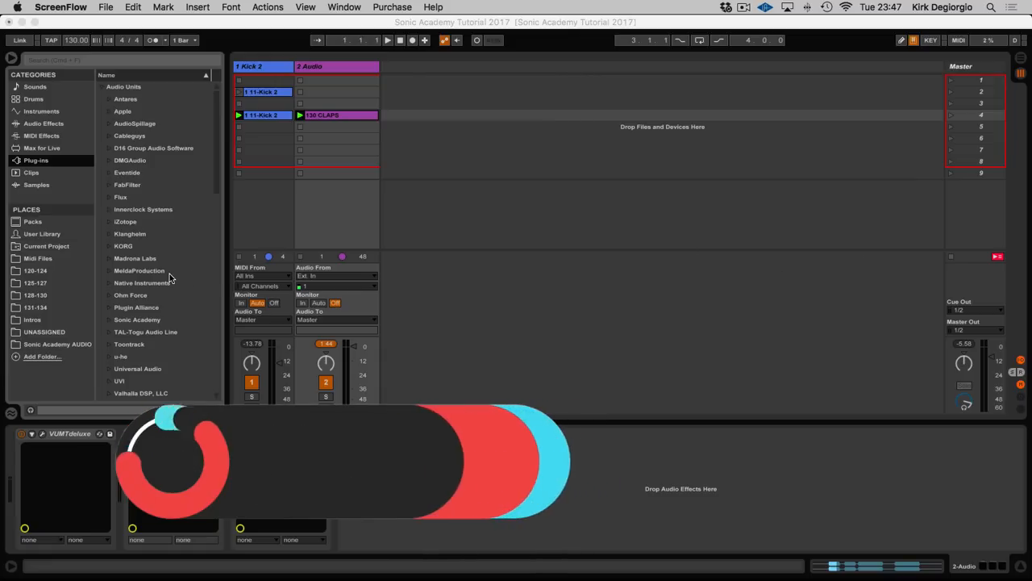
scroll(170, 279, "down", 10)
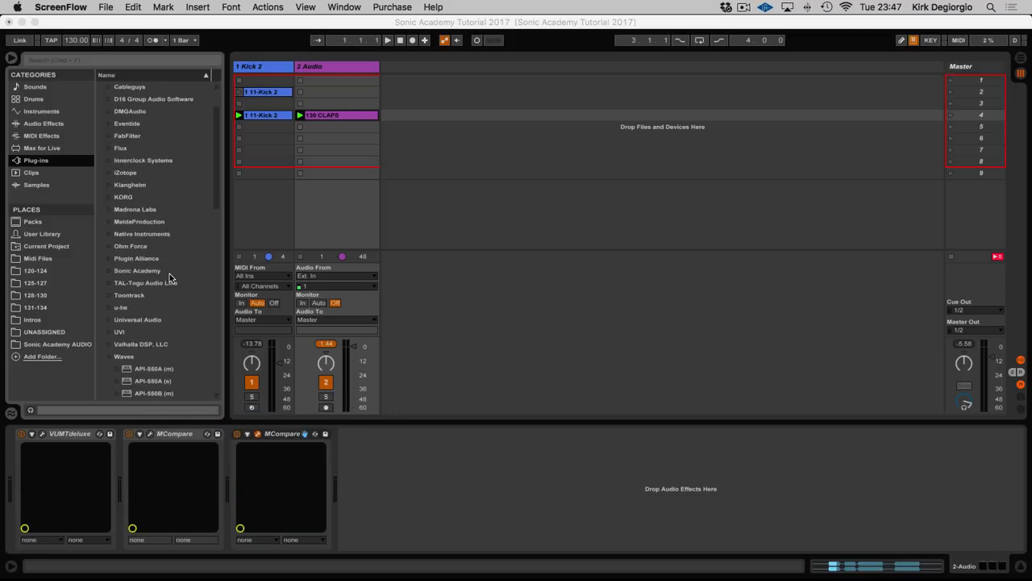
scroll(169, 274, "down", 15)
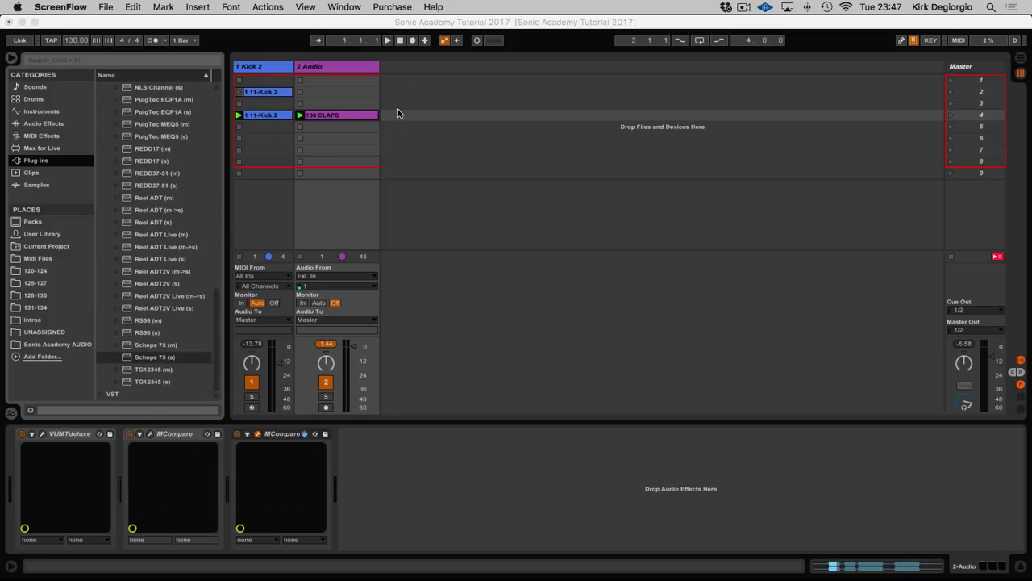
Play scene 4 with the kick and 130 CLAPS clips to hear them together, and stop playback
left_click(951, 118)
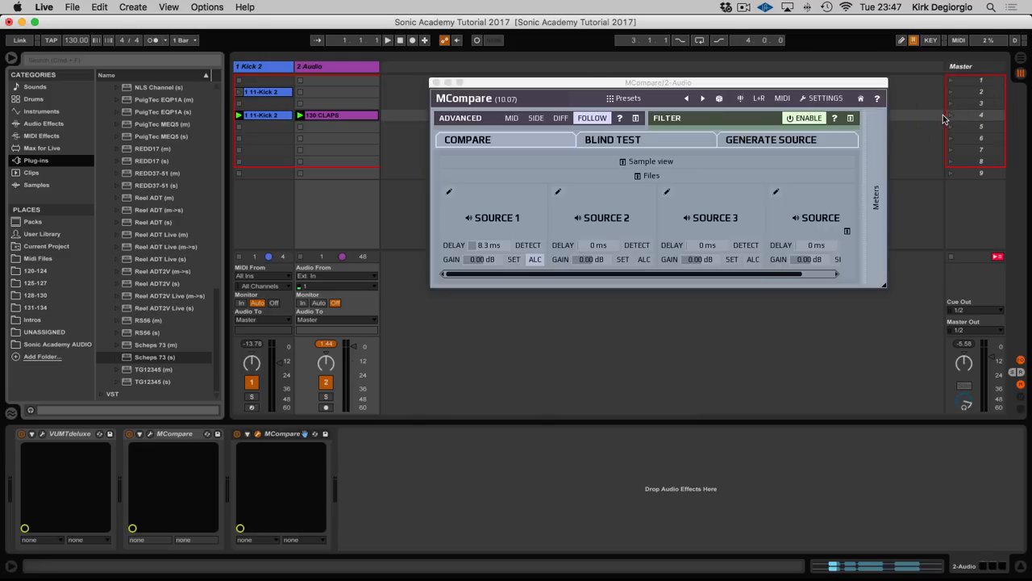
left_click(951, 118)
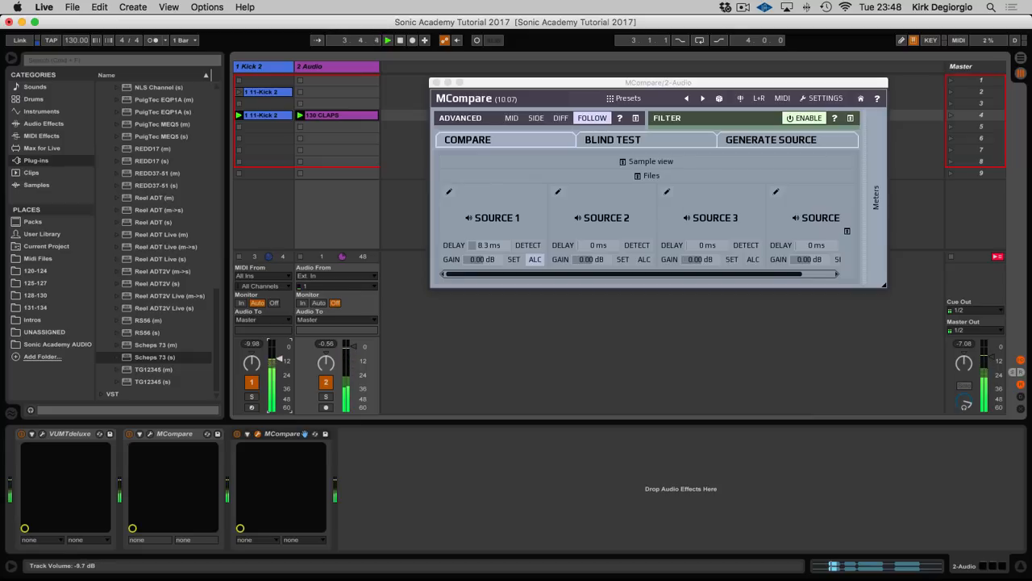
left_click(401, 40)
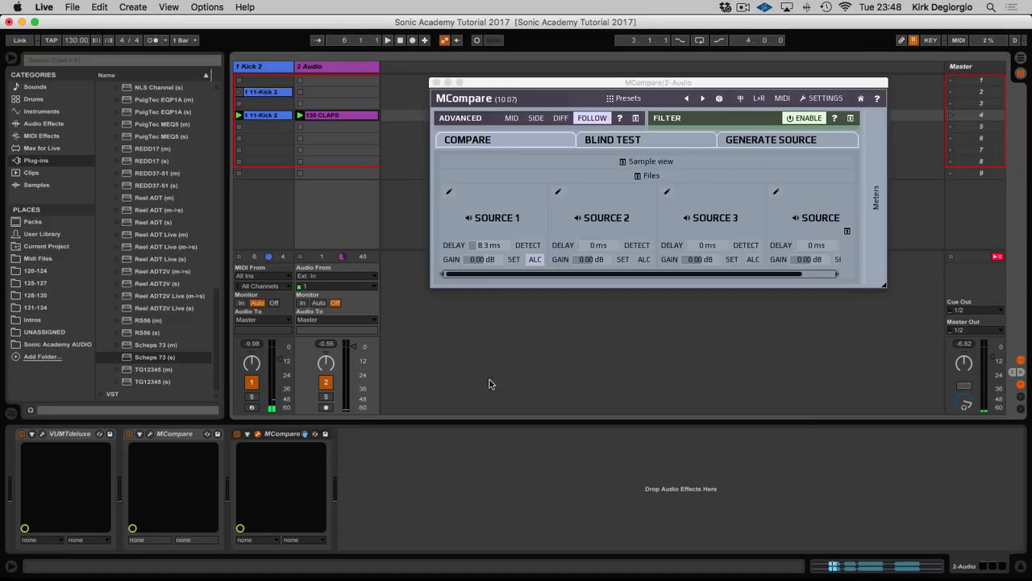
Look through the Waves plug-ins among the Audio Units for a compressor suited to the claps
scroll(160, 355, "up", 15)
scroll(159, 351, "down", 10)
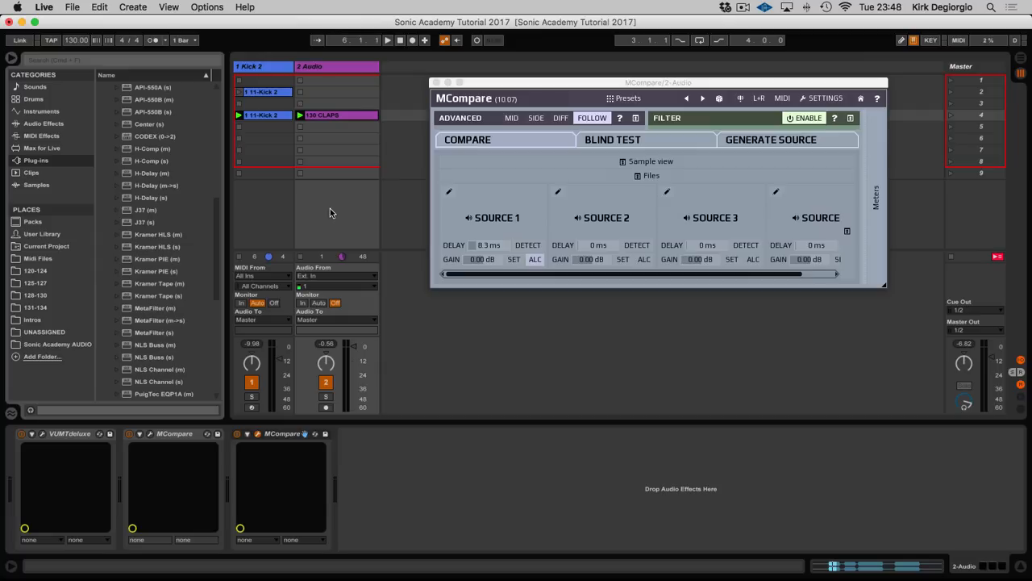
scroll(167, 274, "down", 5)
scroll(167, 274, "down", 10)
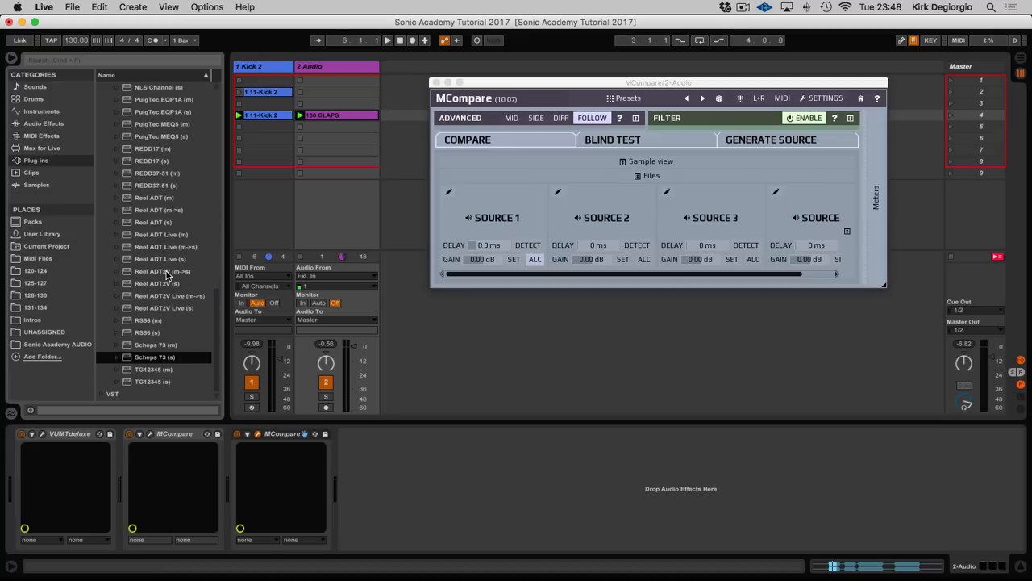
scroll(166, 274, "up", 12)
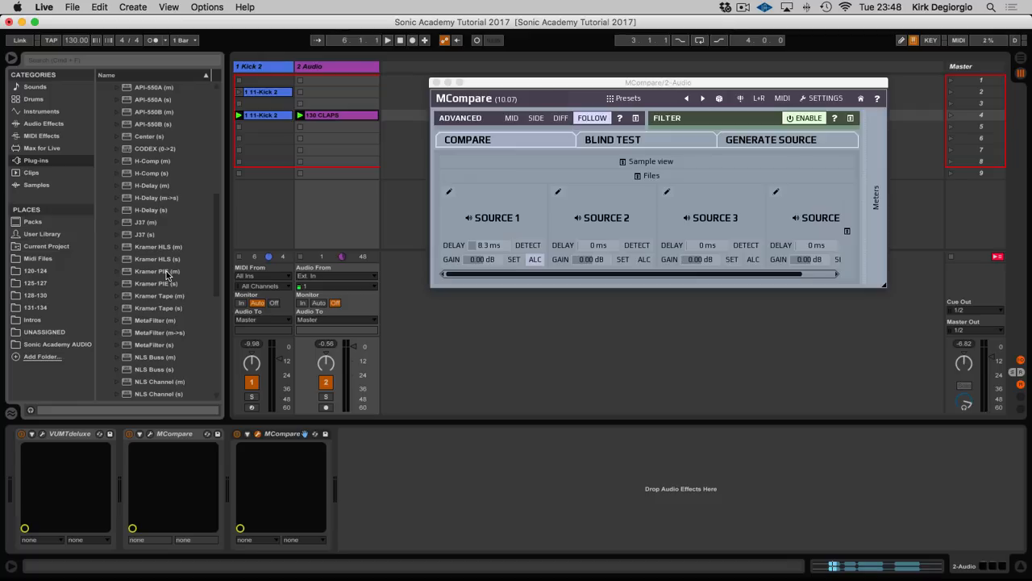
scroll(167, 271, "down", 12)
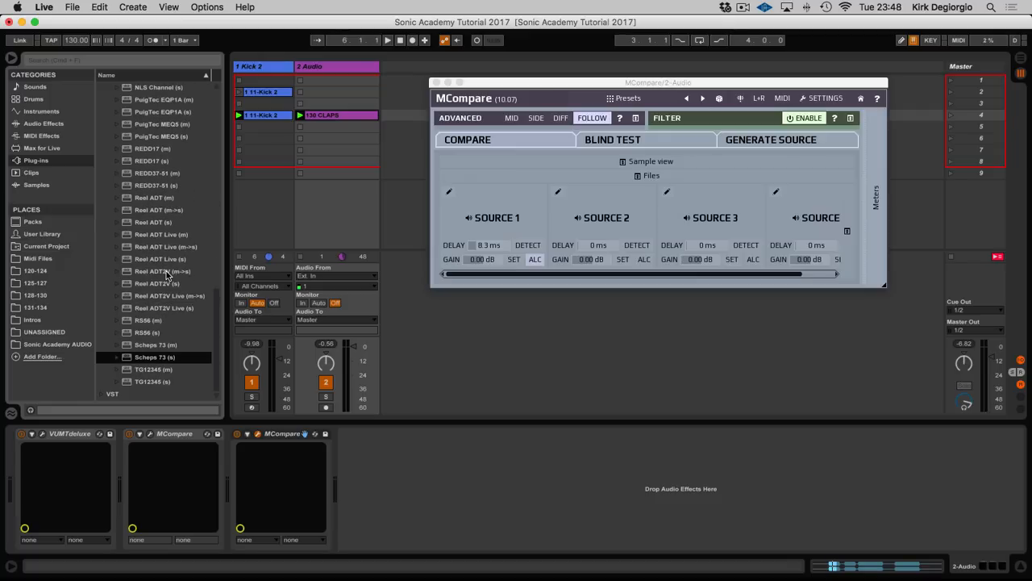
scroll(167, 275, "up", 15)
scroll(166, 276, "down", 15)
scroll(166, 275, "up", 10)
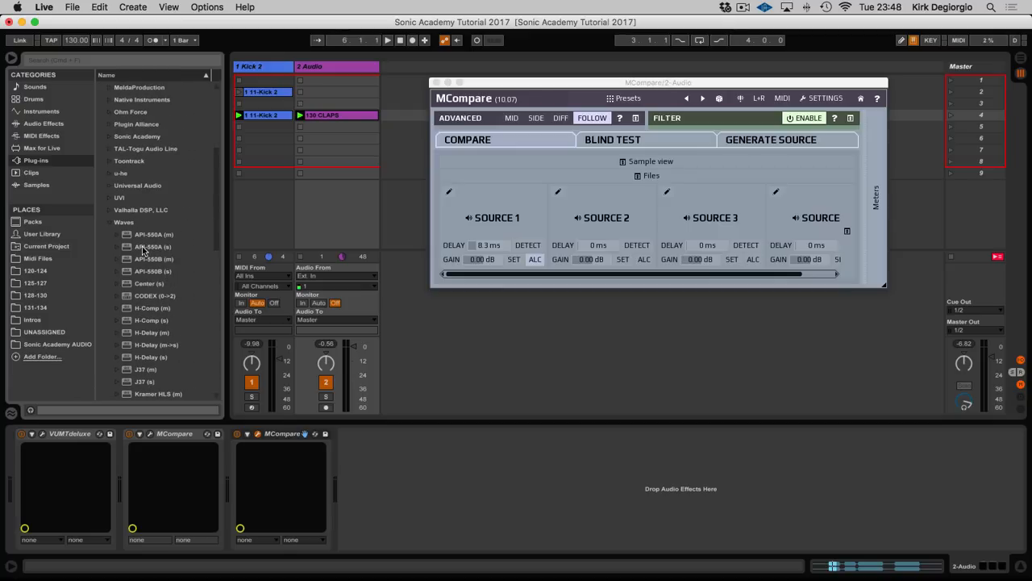
Insert the Universal Audio UAD UA 1176LN Legacy compressor between the two MCompare devices on the claps track
left_click(109, 225)
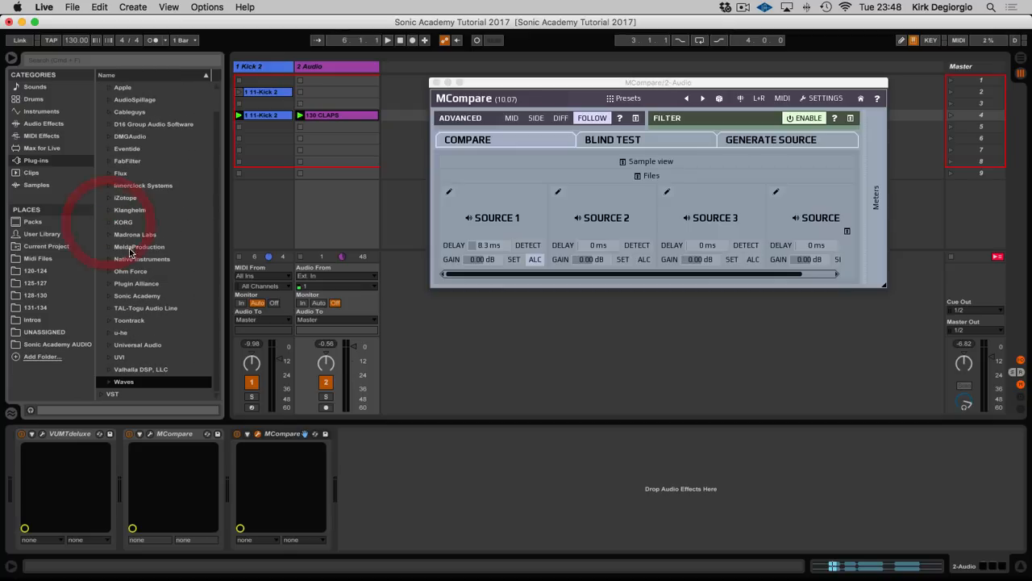
left_click(109, 346)
scroll(158, 337, "down", 6)
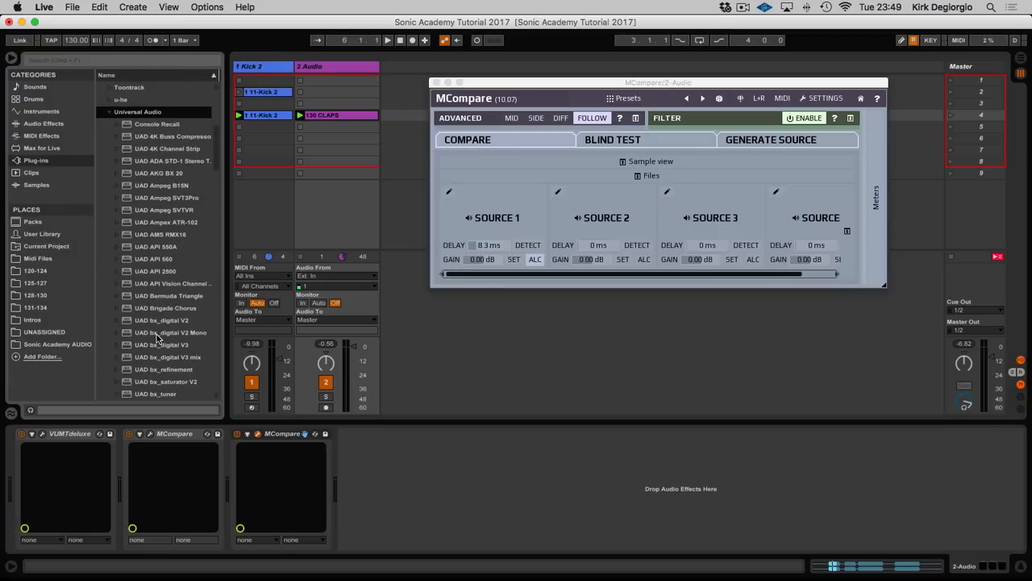
scroll(157, 338, "down", 15)
scroll(157, 337, "down", 4)
scroll(157, 334, "down", 3)
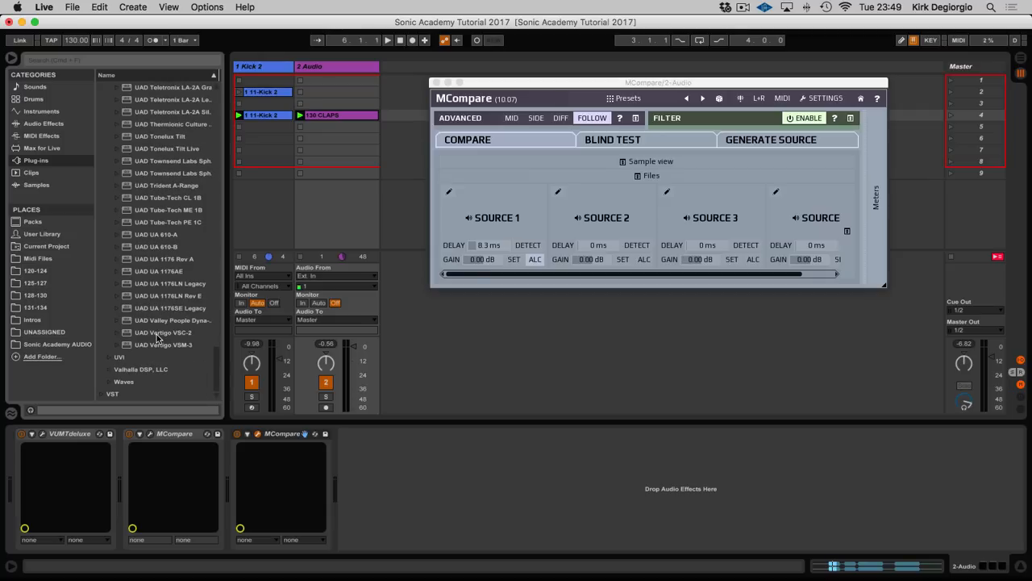
scroll(157, 334, "up", 1)
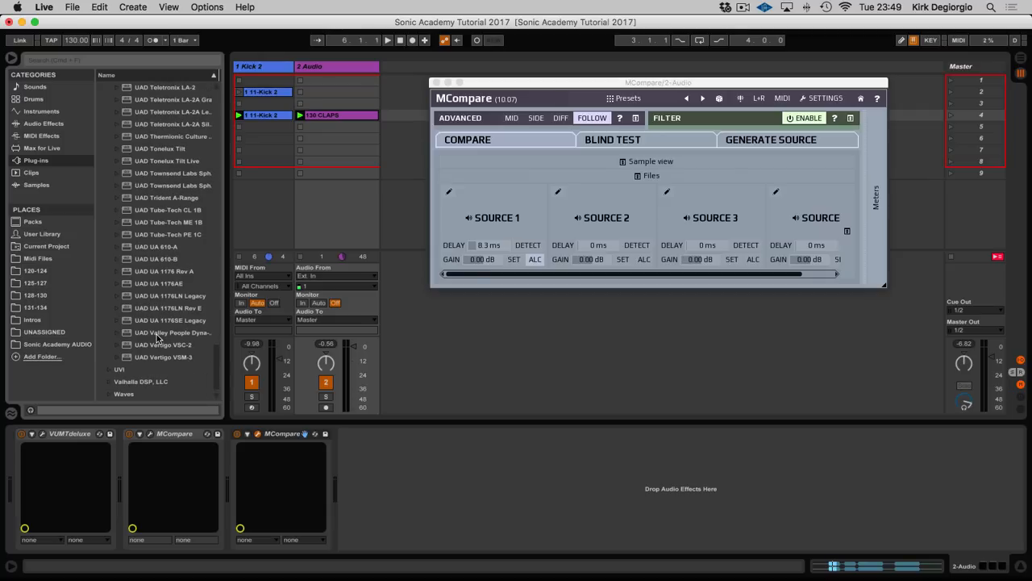
scroll(157, 334, "up", 2)
scroll(157, 334, "down", 2)
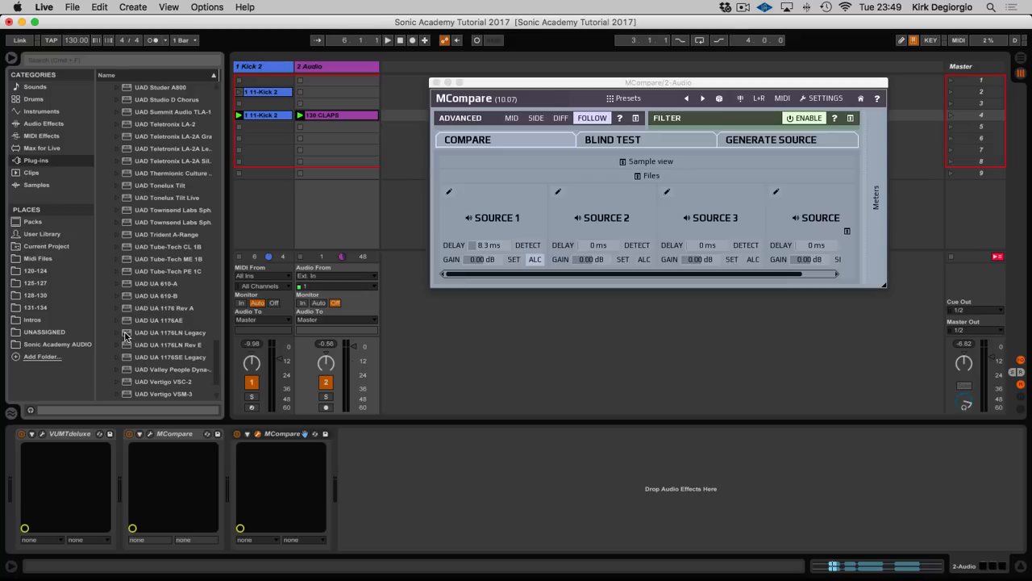
left_click_drag(125, 336, 233, 465)
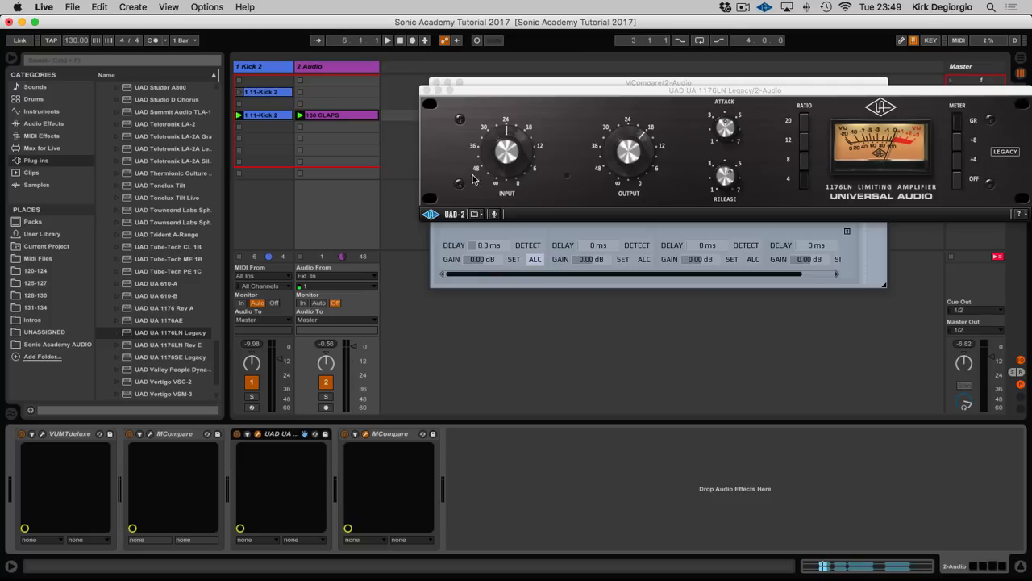
Move the 1176LN window clear of MCompare, start playback and detect the delay for Source 1
left_click_drag(512, 88, 142, 63)
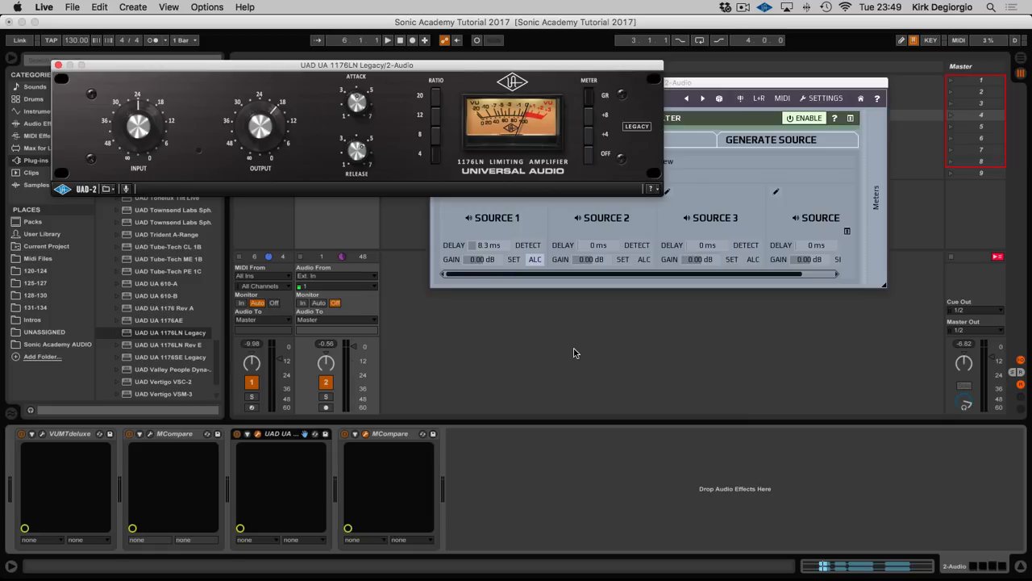
left_click_drag(333, 65, 496, 215)
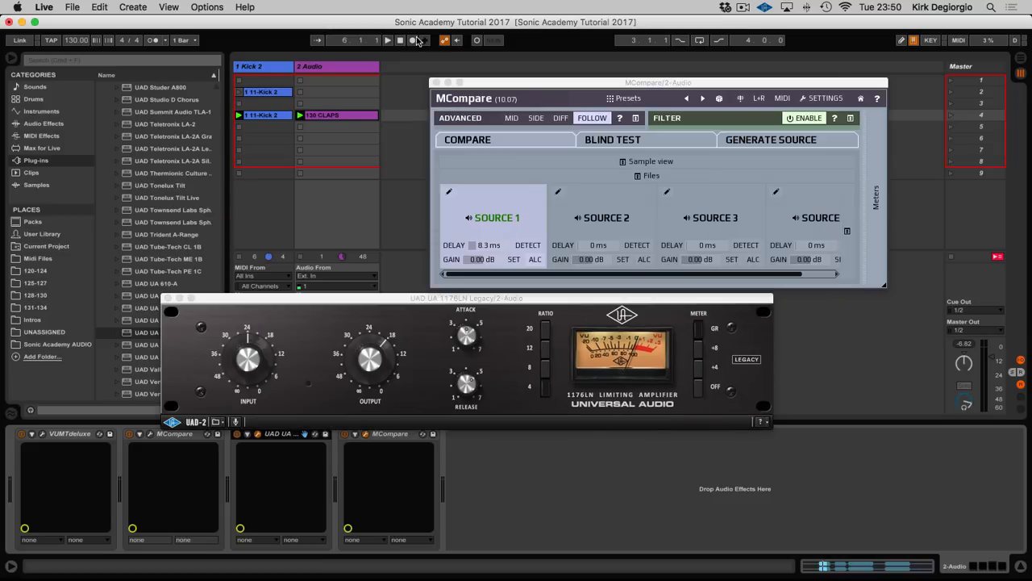
key("space")
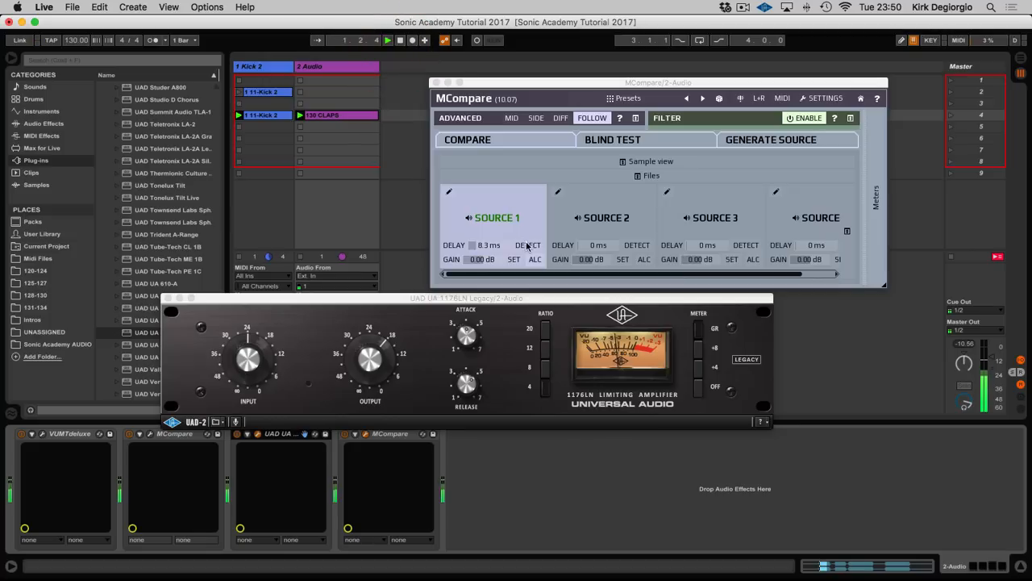
left_click(527, 246)
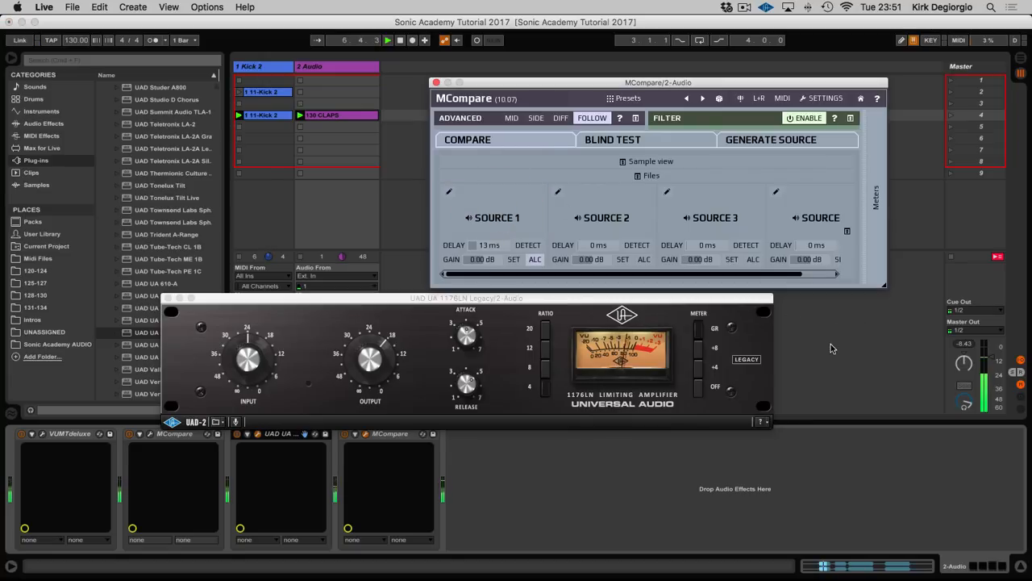
Switch MCompare to Source 1 and back to compare the claps without and with the 1176LN
left_click_drag(562, 299, 562, 242)
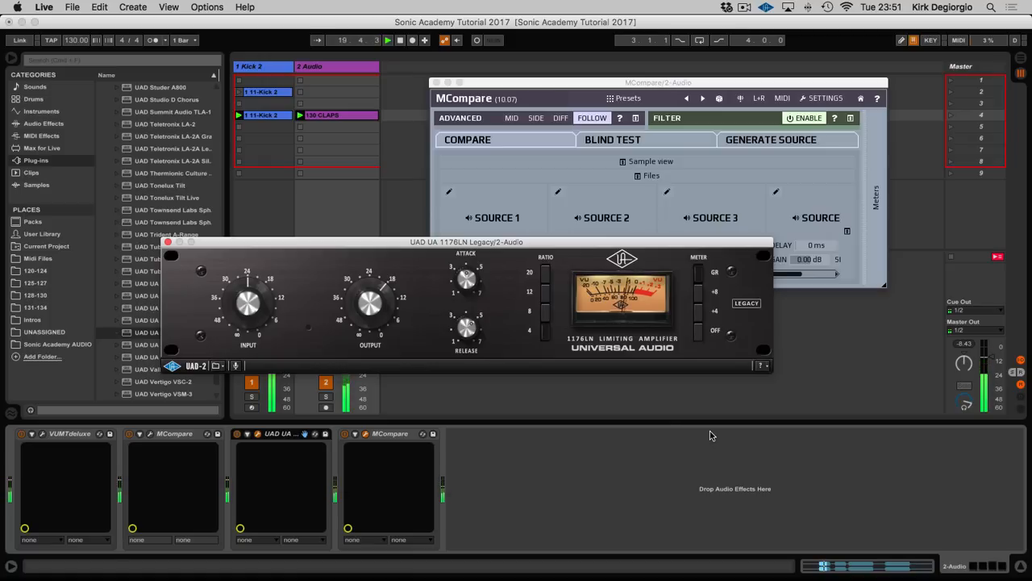
left_click(495, 219)
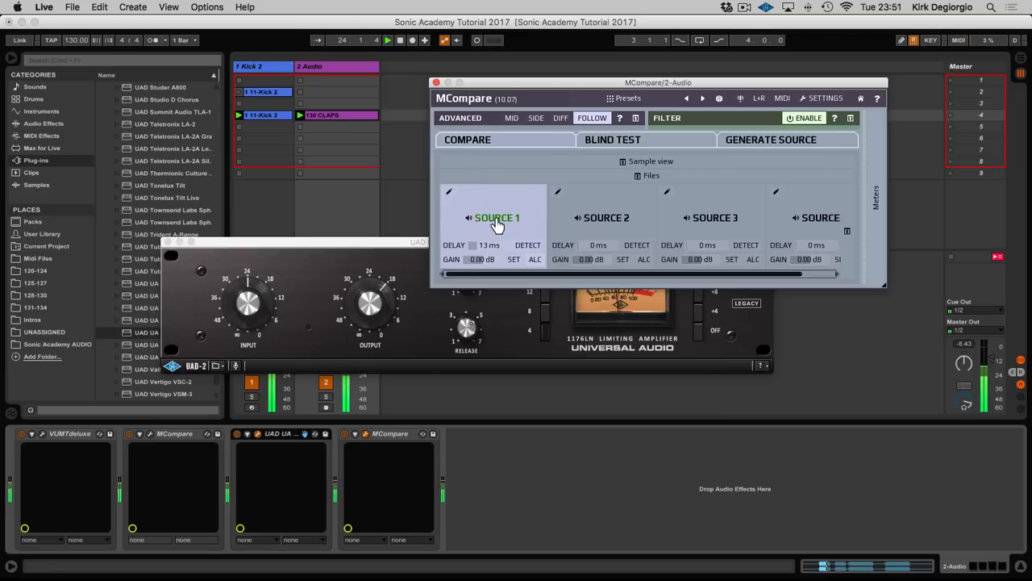
left_click(495, 220)
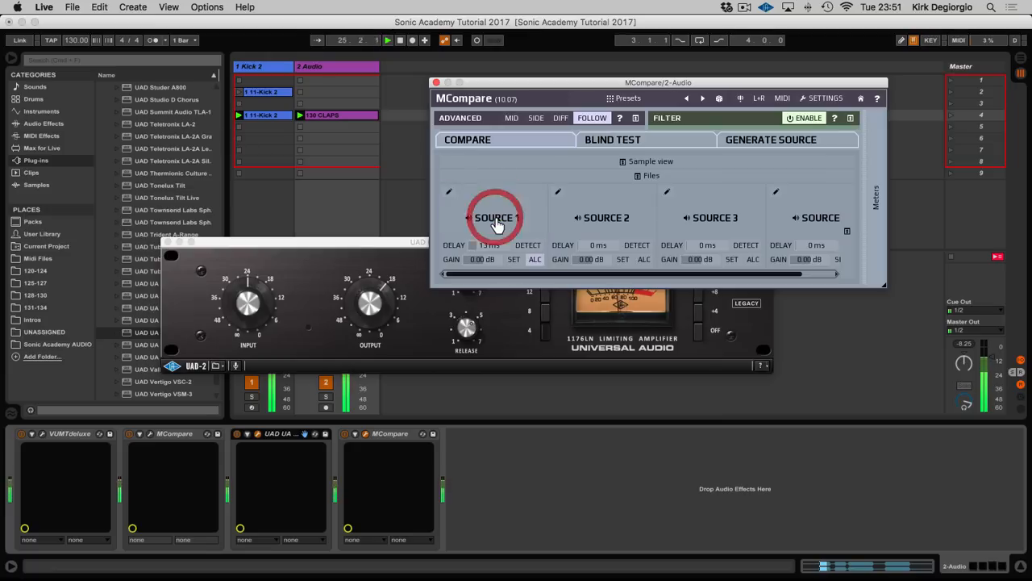
Check the claps level on the VUMTdeluxe RMS meter and close the meter window
left_click_drag(405, 242, 452, 260)
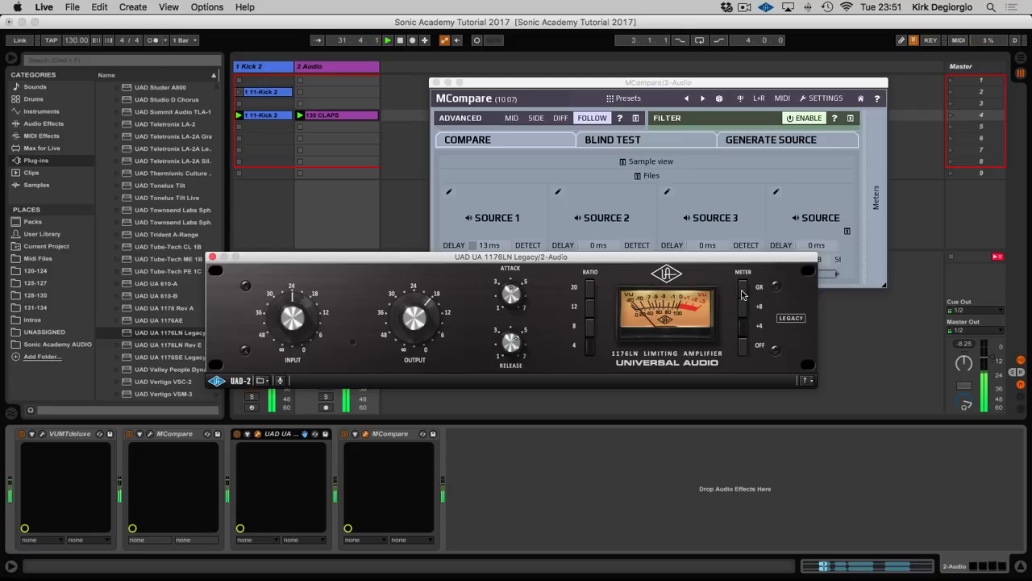
left_click(43, 437)
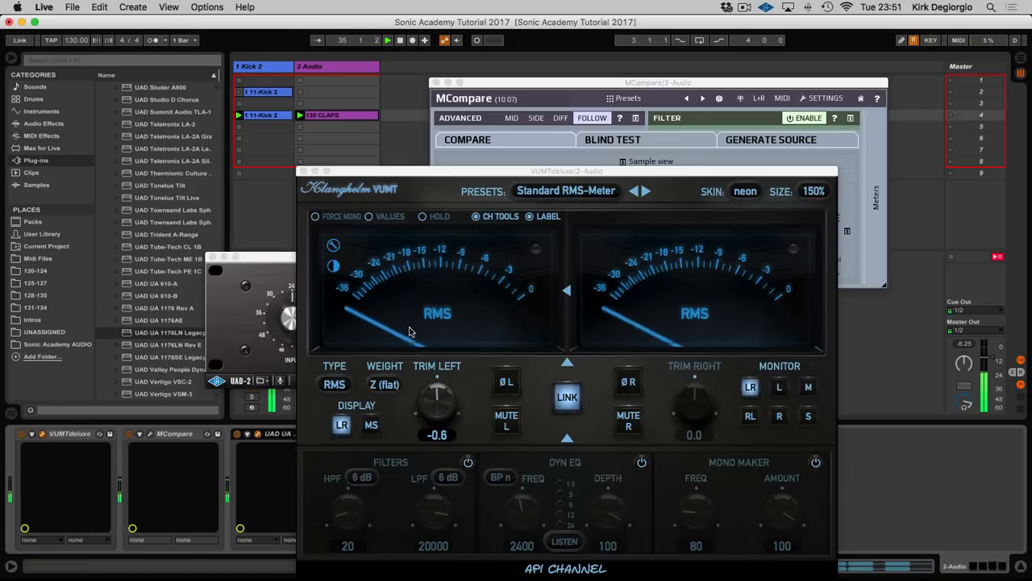
left_click(304, 171)
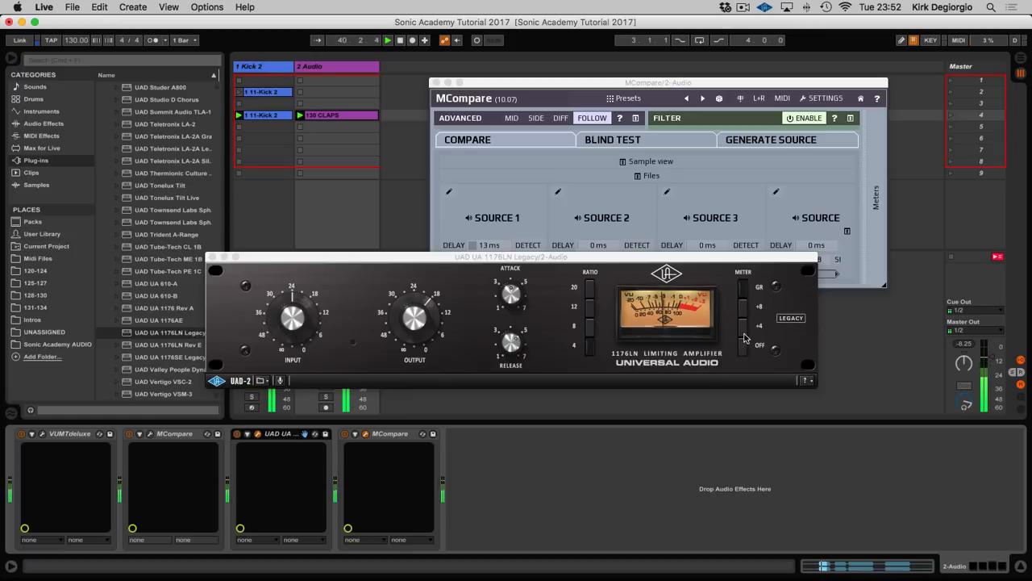
Raise the 1176LN's input slightly past the 24 mark and lower its output to between 24 and 18
left_click(288, 320)
left_click_drag(286, 321, 286, 318)
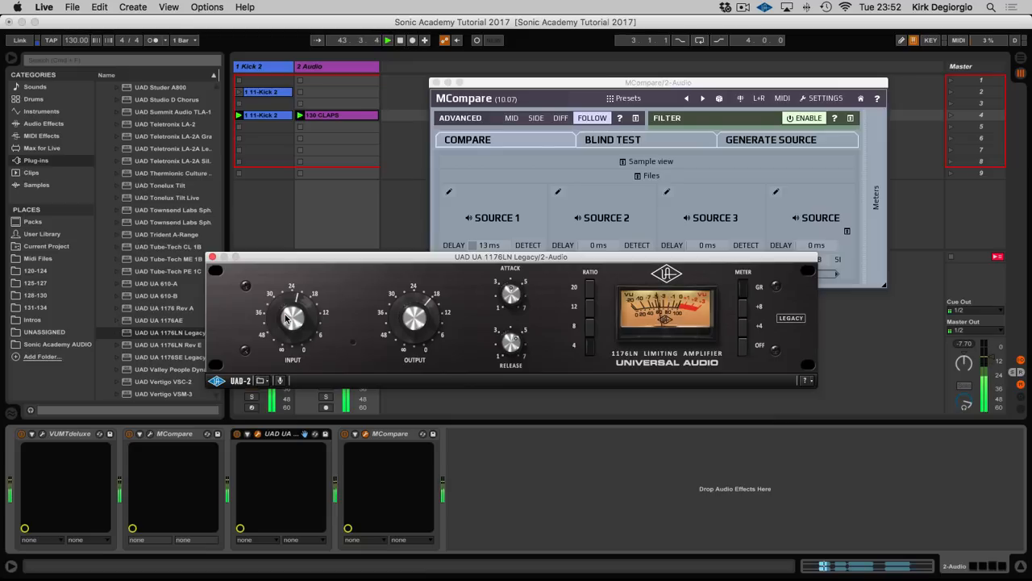
left_click(287, 319)
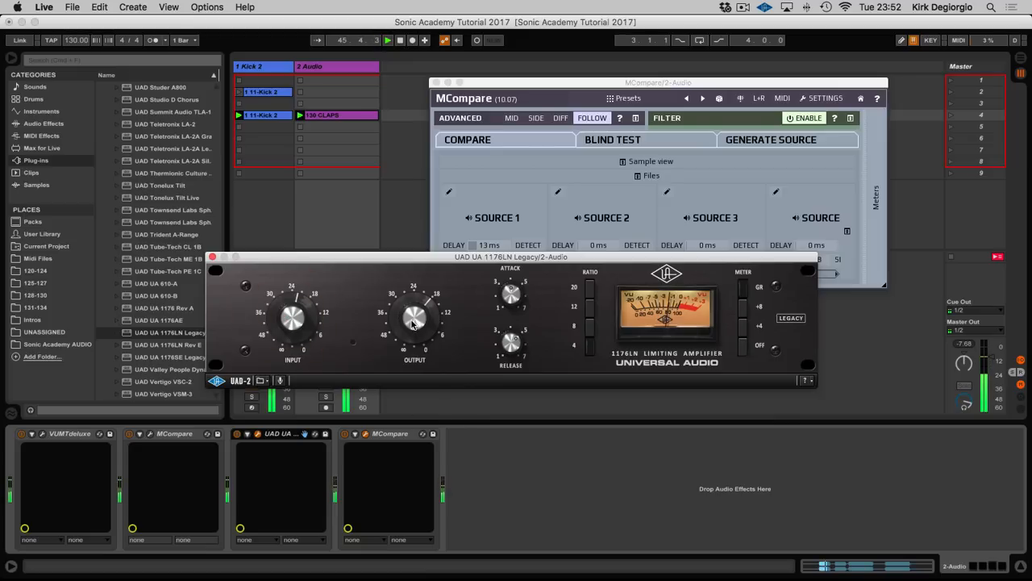
mouse_move(413, 324)
left_mouse_down()
mouse_move(410, 336)
mouse_move(410, 325)
left_mouse_up()
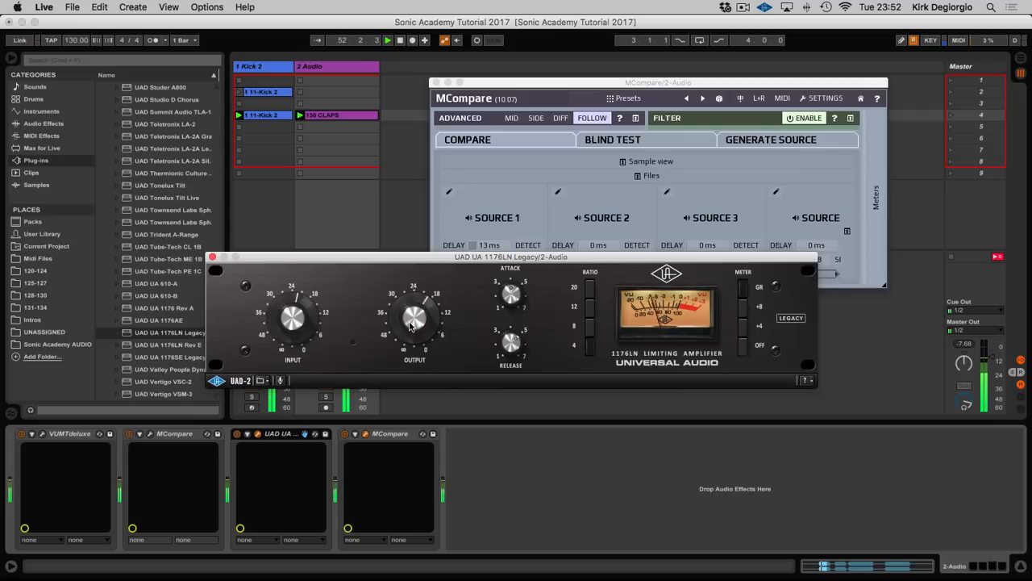
Compare the adjusted compression against the dry claps by toggling Source 1 on and off
left_click(490, 222)
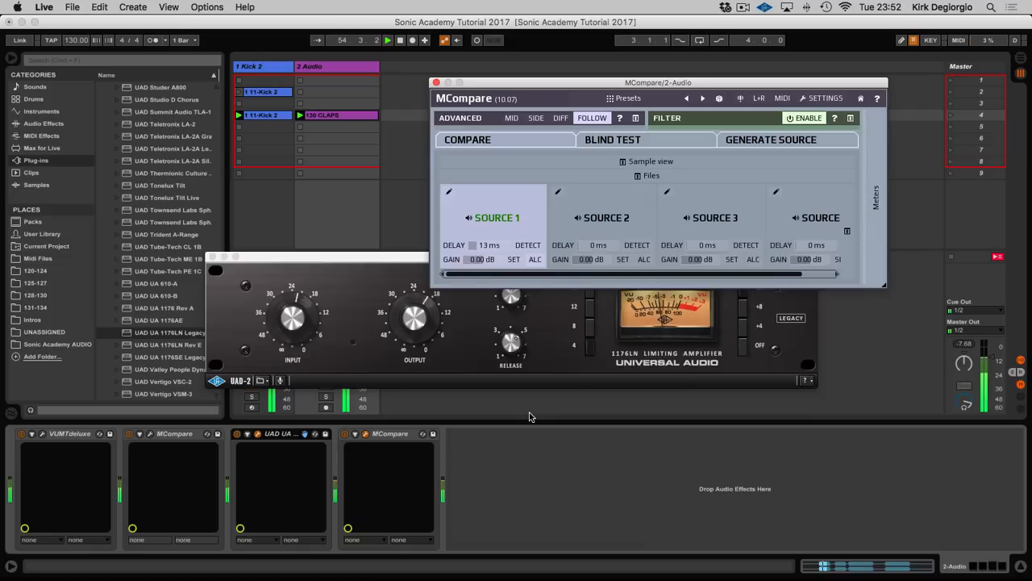
left_click(495, 226)
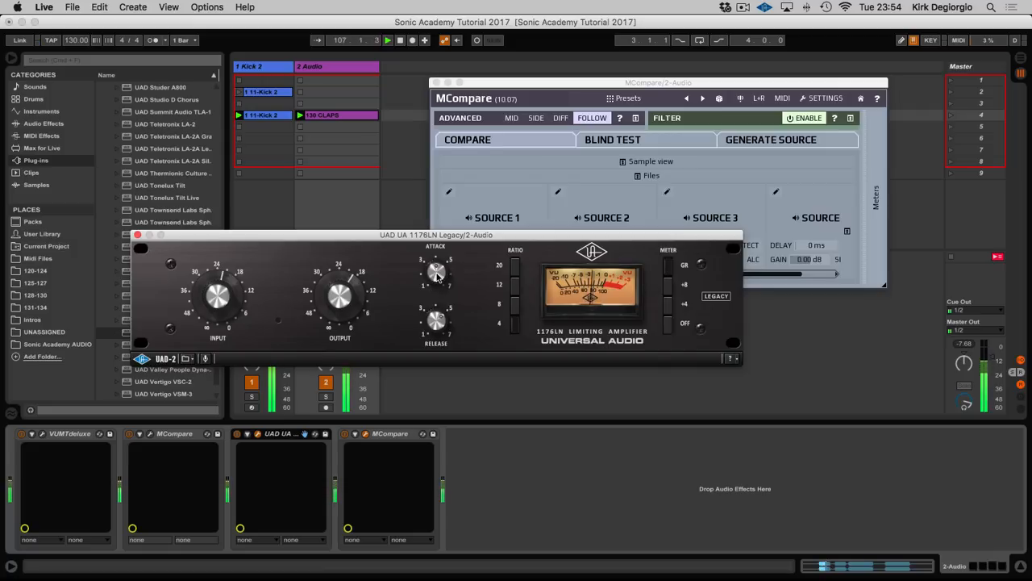
Sweep the 1176LN's attack and release widely to hear how they shape the claps
left_click(434, 323)
left_click_drag(435, 326, 433, 338)
left_click_drag(430, 280, 432, 220)
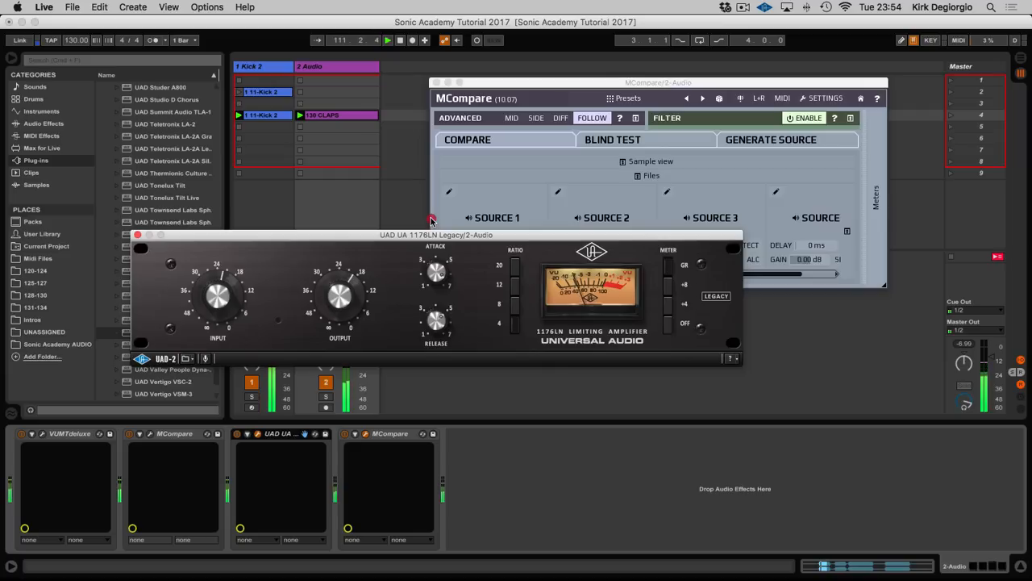
left_click_drag(432, 220, 431, 226)
left_click_drag(433, 265, 434, 391)
left_click_drag(439, 271, 434, 352)
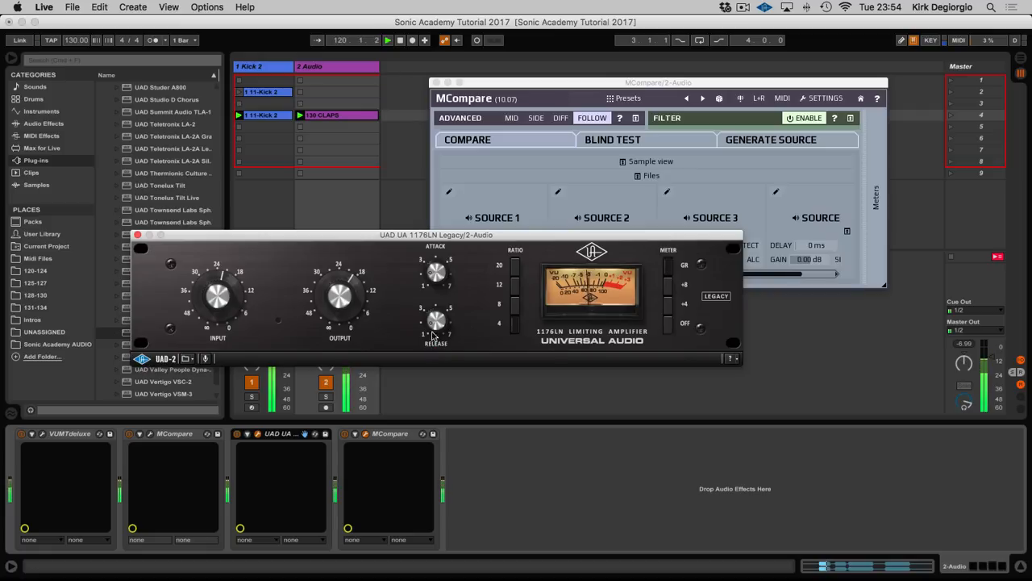
left_click(434, 351)
Fine-tune the 1176LN's attack and release by ear and switch MCompare to Source 1 for comparison
left_click(440, 208)
left_click(433, 274)
left_click(434, 325)
left_click_drag(433, 328, 429, 345)
left_click_drag(432, 275, 433, 281)
left_click_drag(435, 318, 435, 327)
left_click_drag(434, 272, 434, 279)
left_click_drag(436, 329, 436, 321)
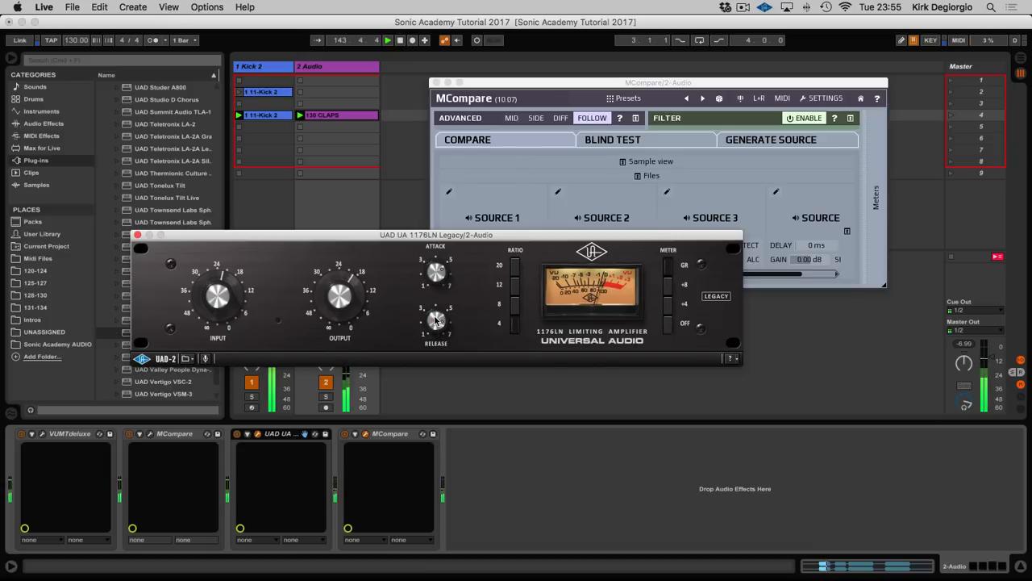
left_click(510, 214)
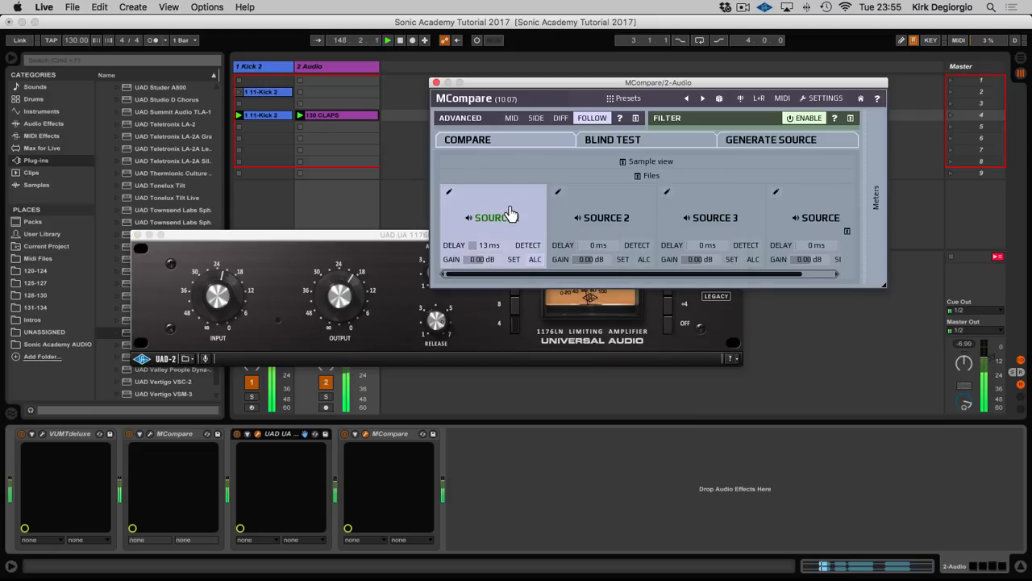
Compare the compressed claps with the dry sound by toggling Source 1, and stop playback
left_click(510, 214)
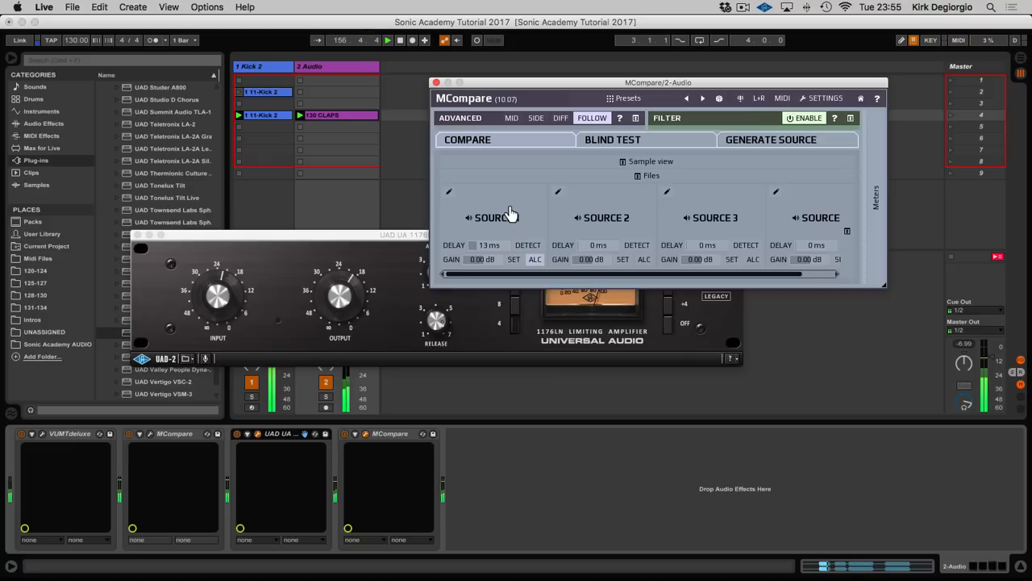
left_click(510, 214)
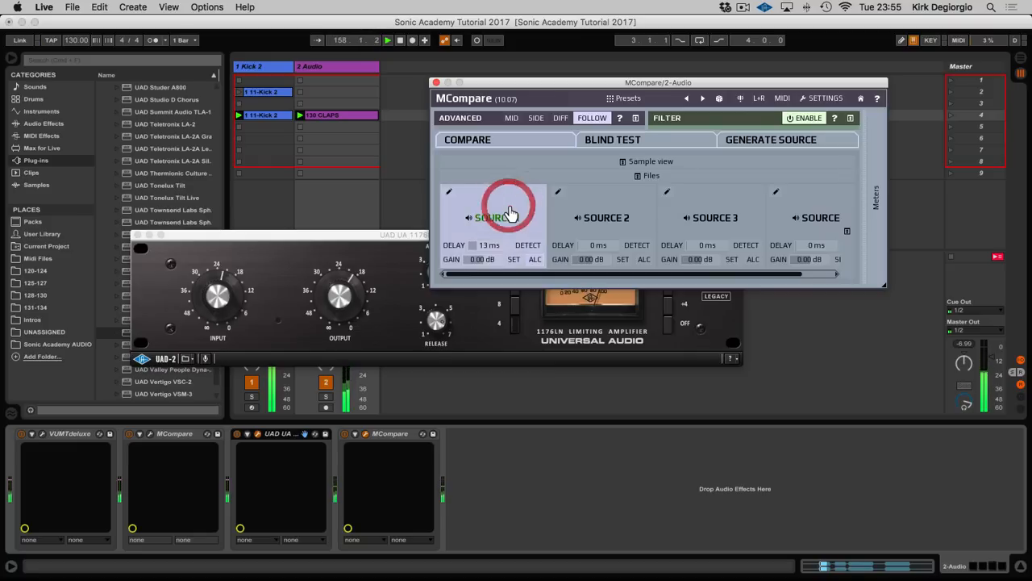
left_click(535, 259)
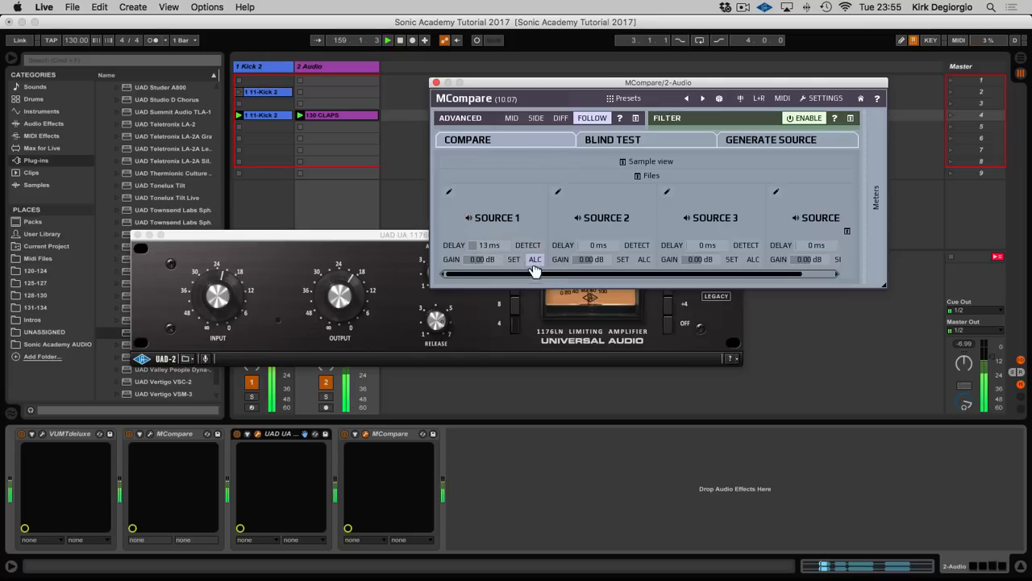
left_click(406, 55)
left_click(400, 39)
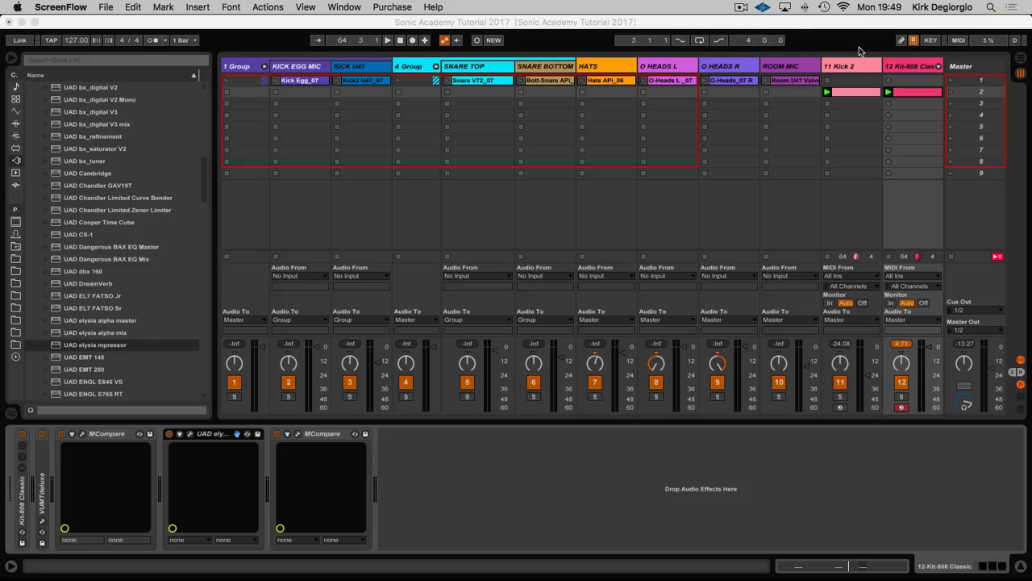
Delete the UAD elysia mpressor from between the two MCompare devices on the 12 Kit-808 Classic track
left_click(910, 73)
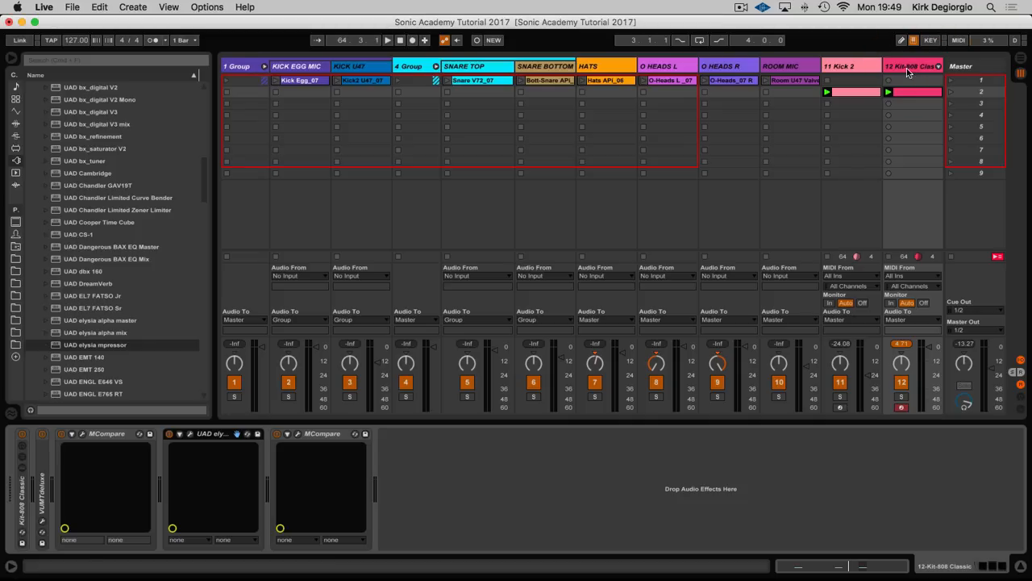
left_click(323, 434)
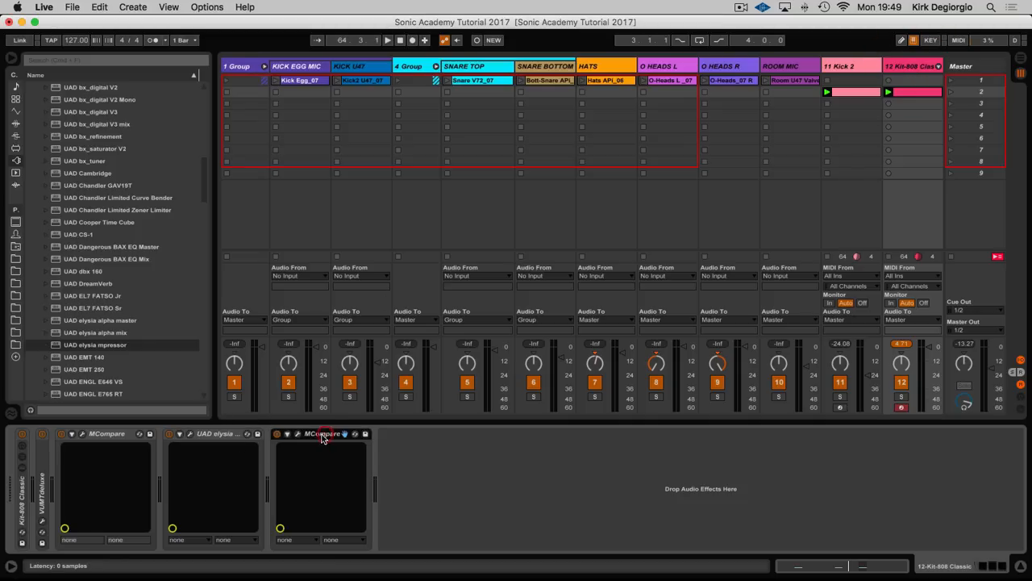
left_click(214, 435)
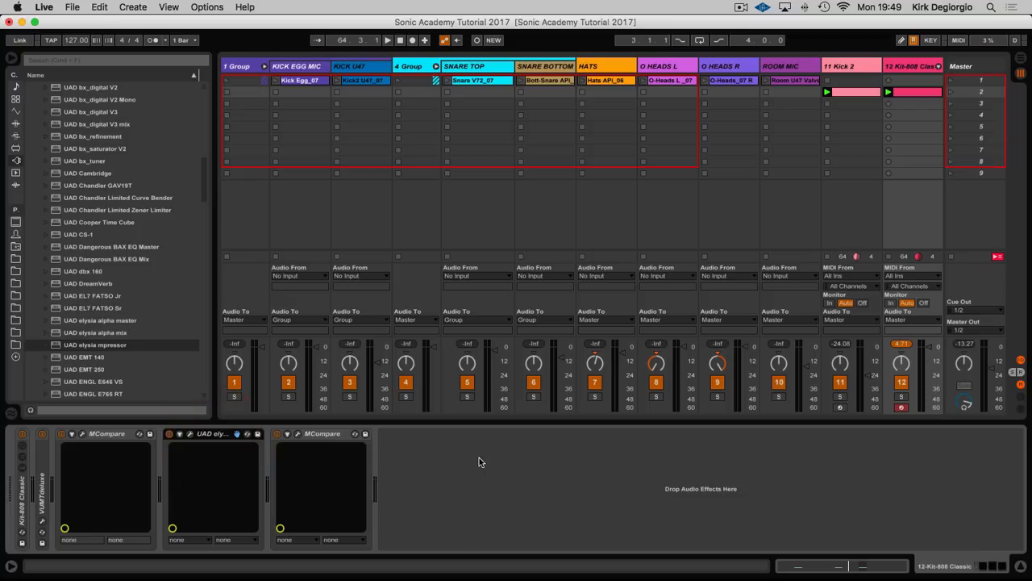
key("Delete")
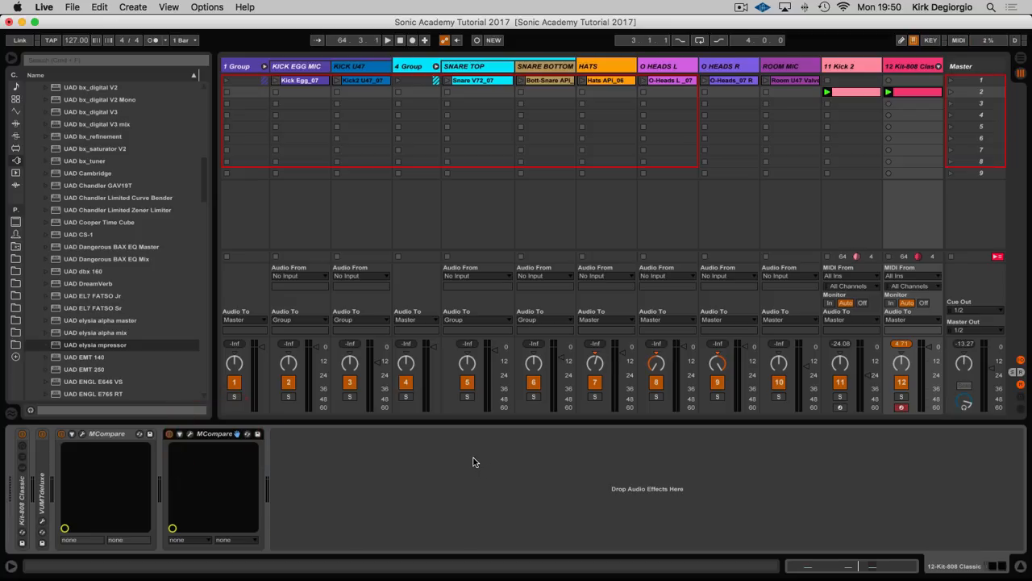
Insert the Waves J37 (m) between the two MCompare devices and load its Wide Overdrive (Stereo) preset
scroll(173, 273, "up", 10)
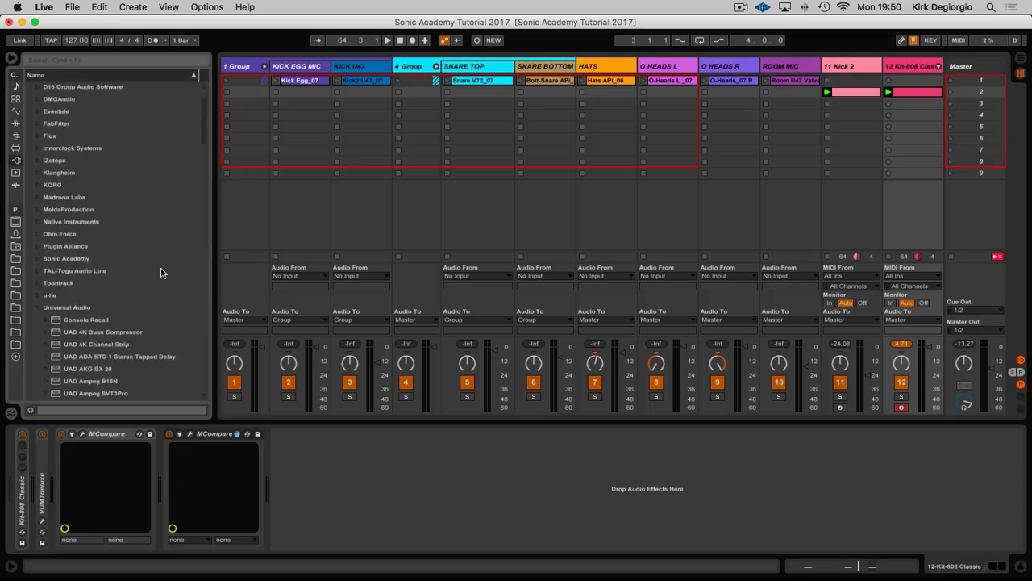
left_click(34, 201)
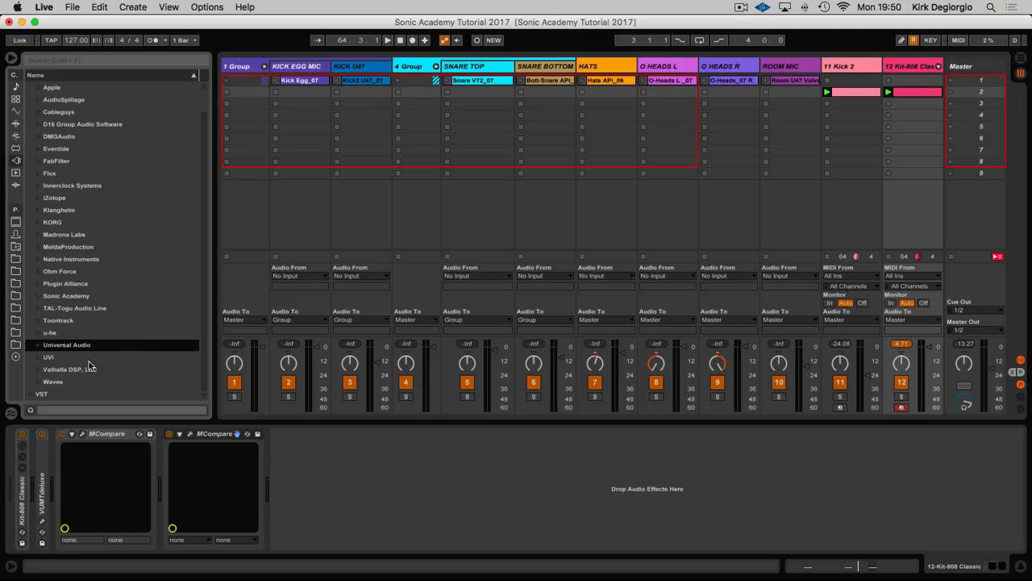
left_click(36, 383)
scroll(101, 367, "down", 15)
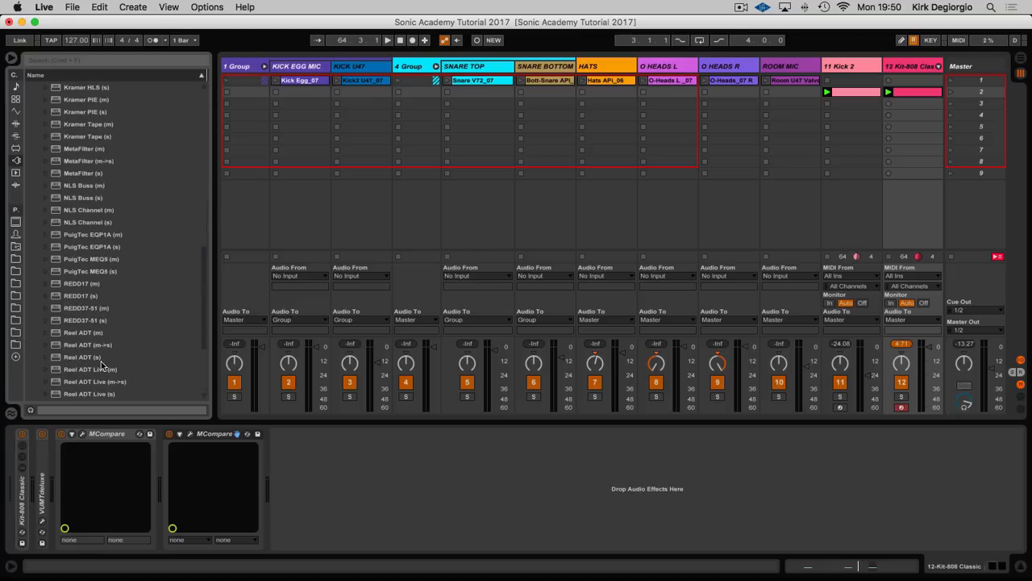
scroll(130, 355, "up", 4)
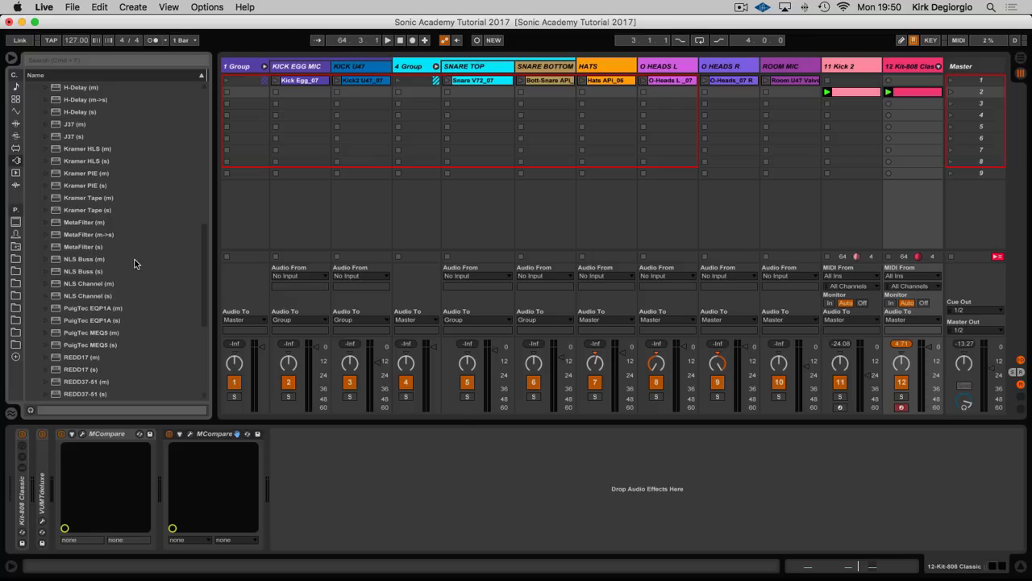
scroll(135, 263, "up", 1)
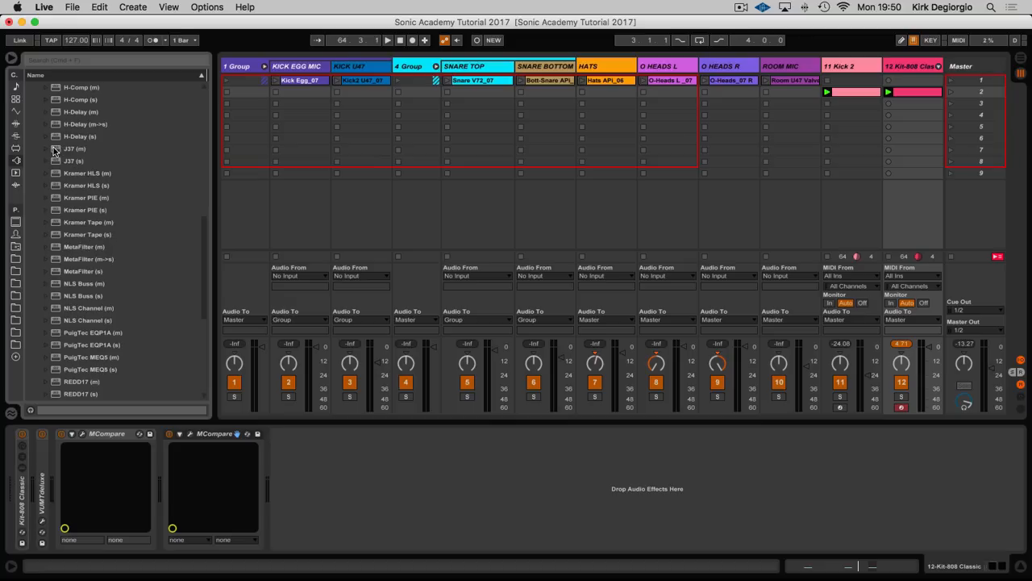
left_click_drag(56, 150, 166, 491)
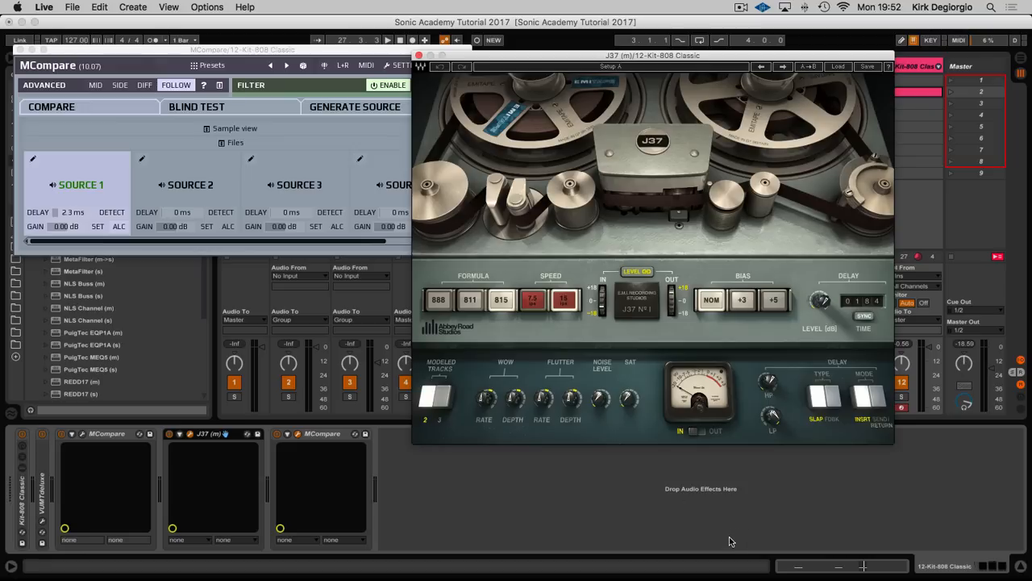
left_click(838, 67)
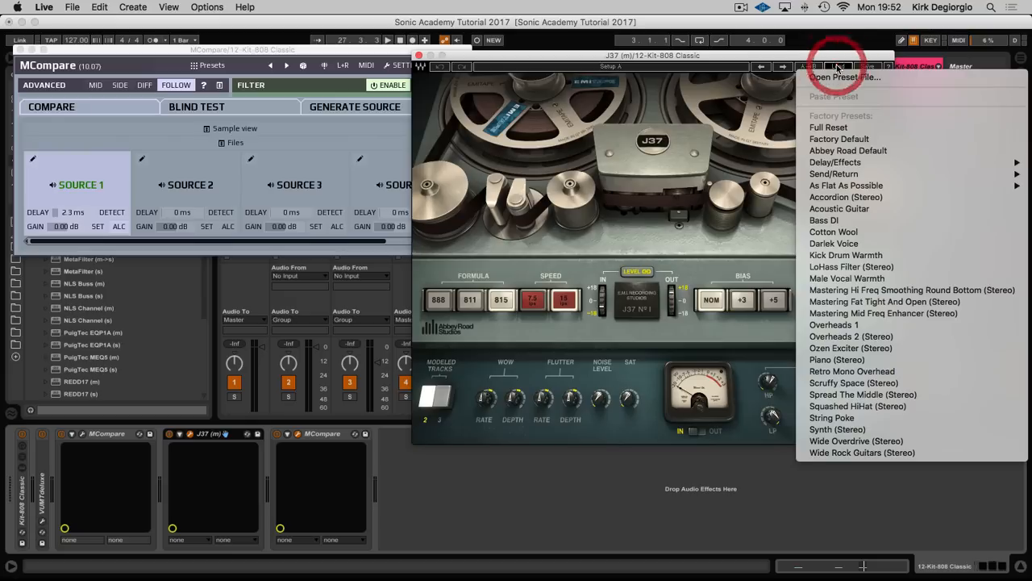
left_click(869, 442)
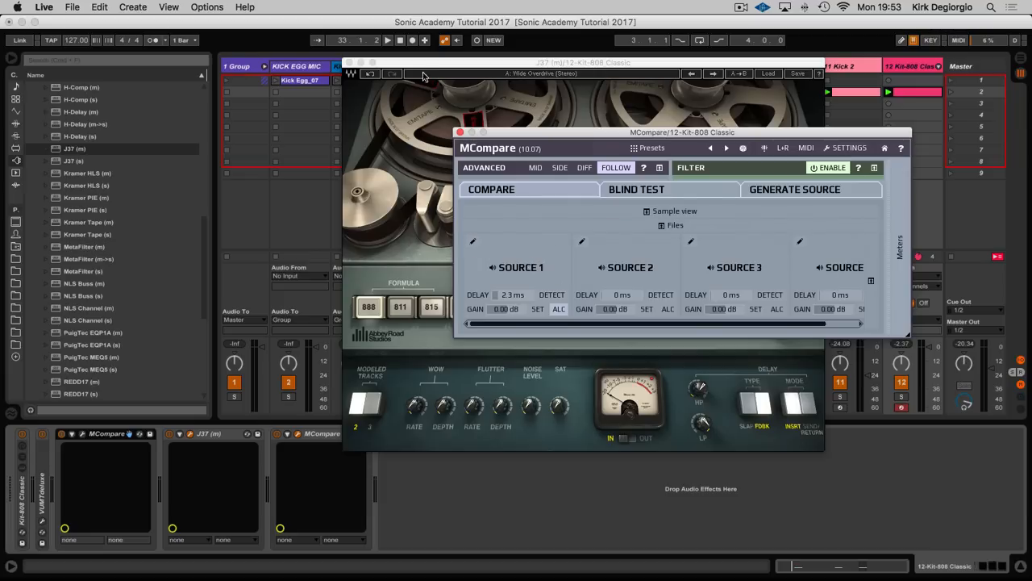
Play the 808 track, compare the J37 tape sound with the dry sound using Source 1, and stop playback
left_click(388, 40)
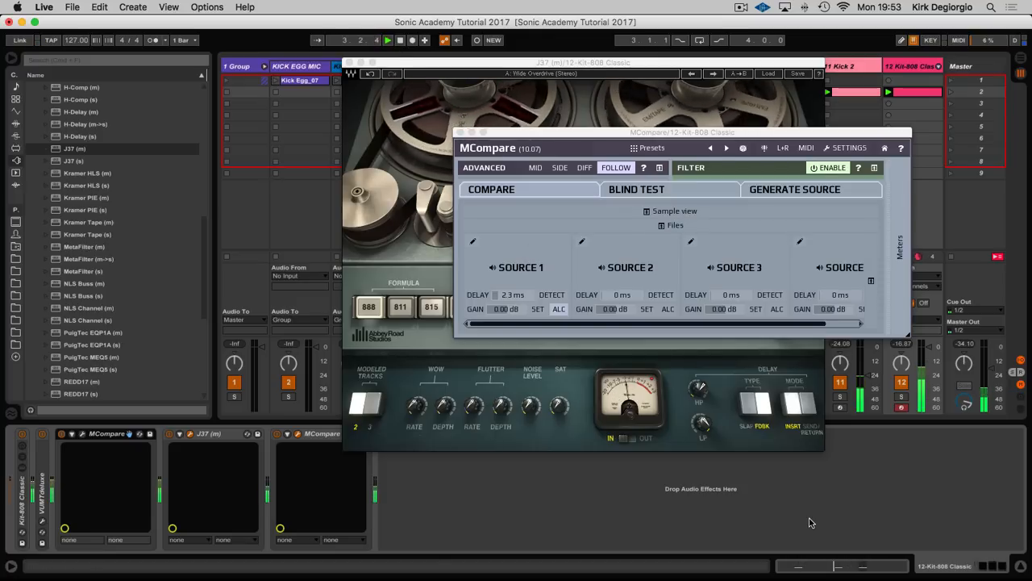
left_click(520, 268)
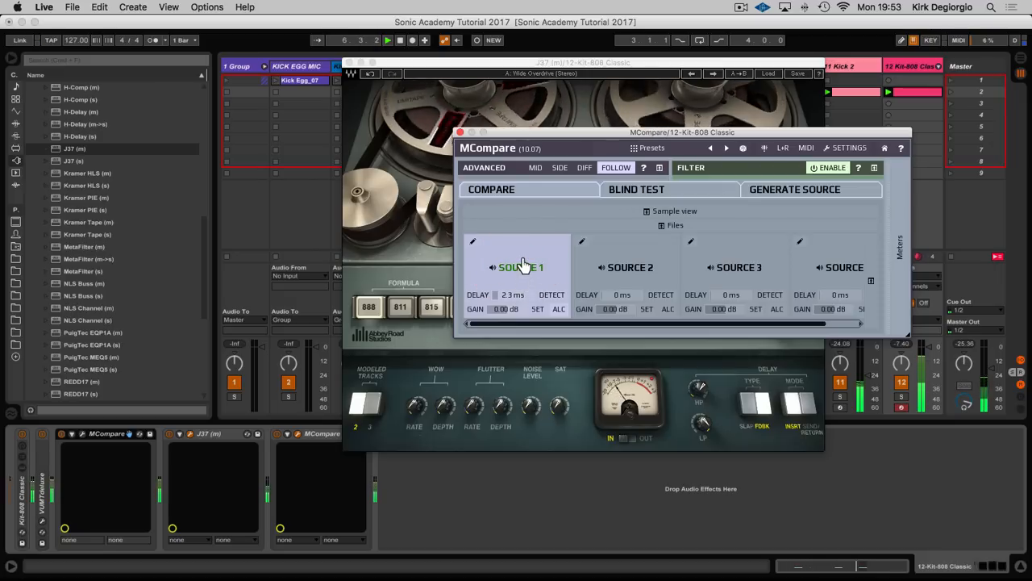
left_click(523, 267)
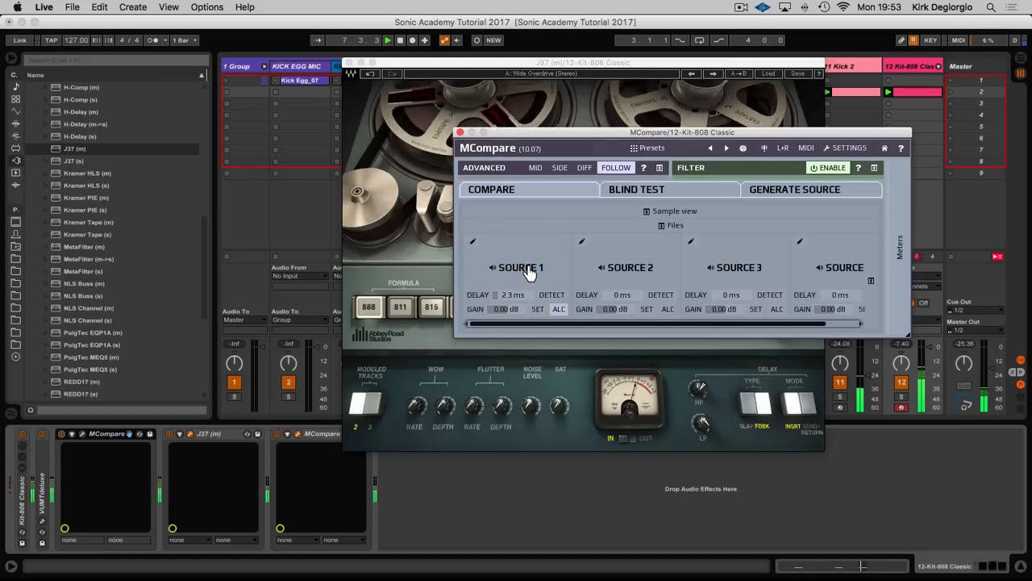
left_click_drag(554, 131, 568, 41)
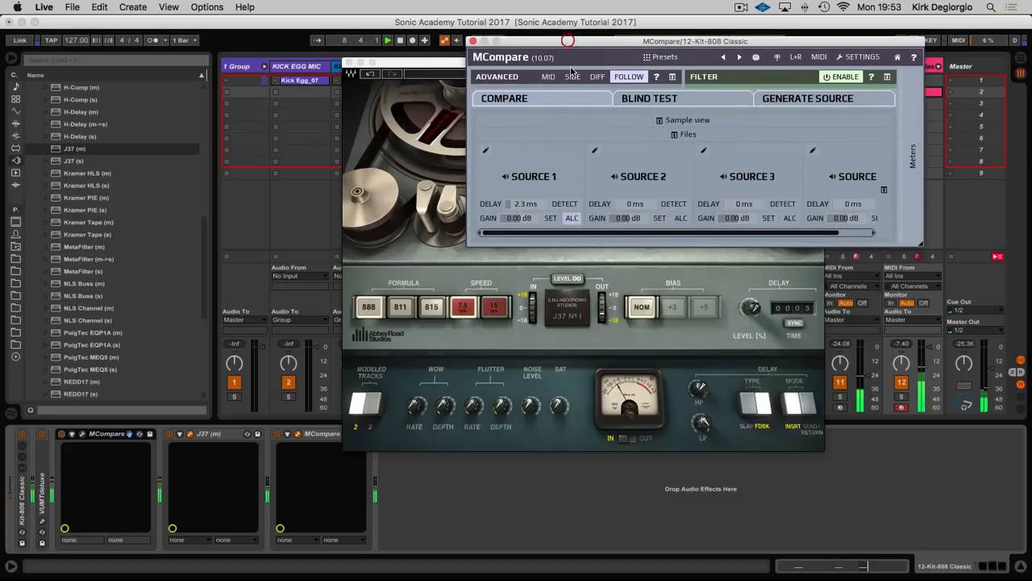
left_click(399, 45)
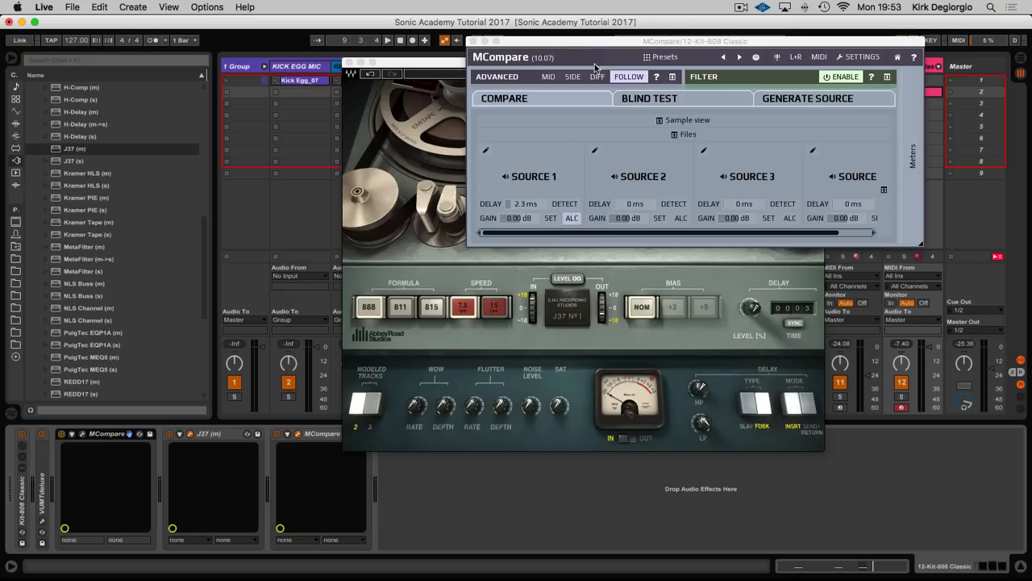
Separate the MCompare and J37 windows, and adjust the J37's noise level and saturation controls
left_click_drag(541, 42, 3, 7)
left_click_drag(533, 63, 621, 71)
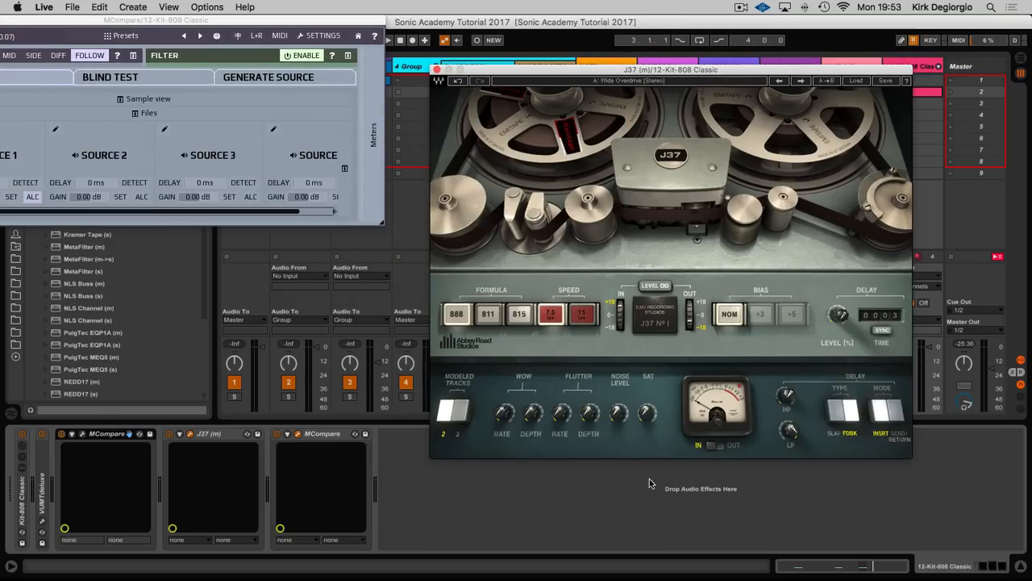
mouse_move(620, 309)
mouse_move(688, 322)
left_click(619, 413)
left_click_drag(618, 414, 618, 398)
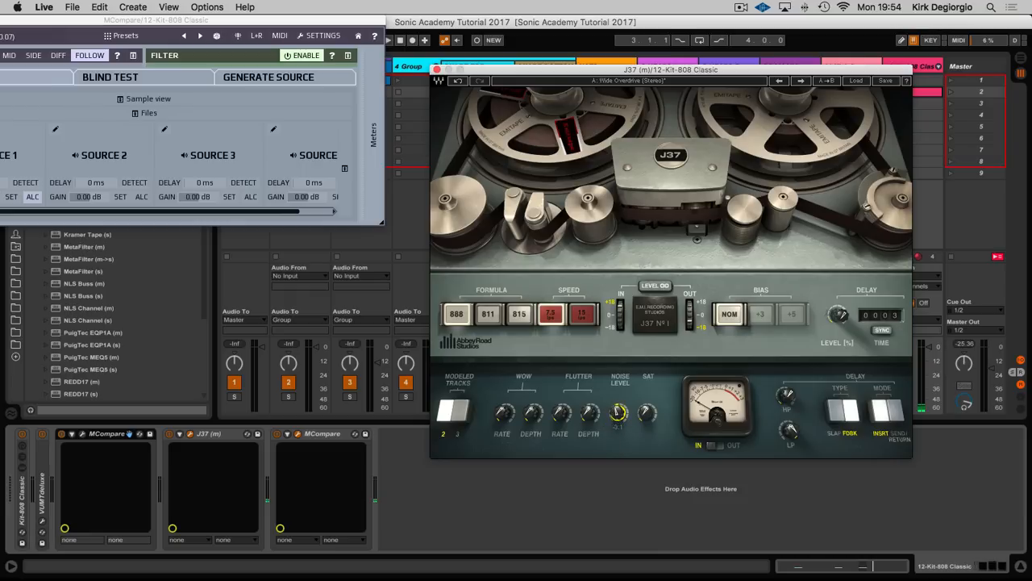
left_click(648, 412)
Close the J37 window and delete the J37 from the 12 Kit-808 Classic track
left_click_drag(688, 71, 684, 67)
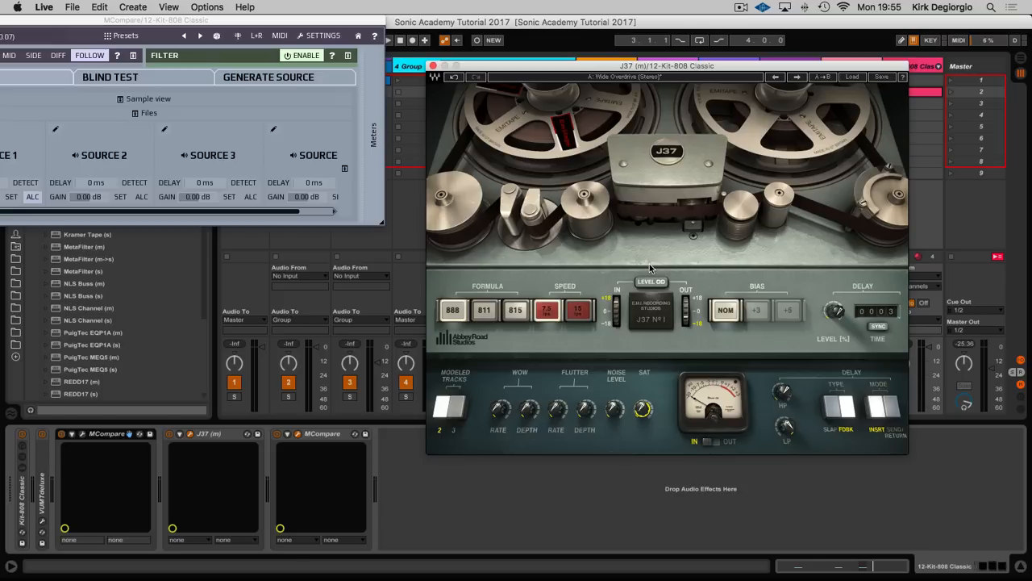
left_click(601, 67)
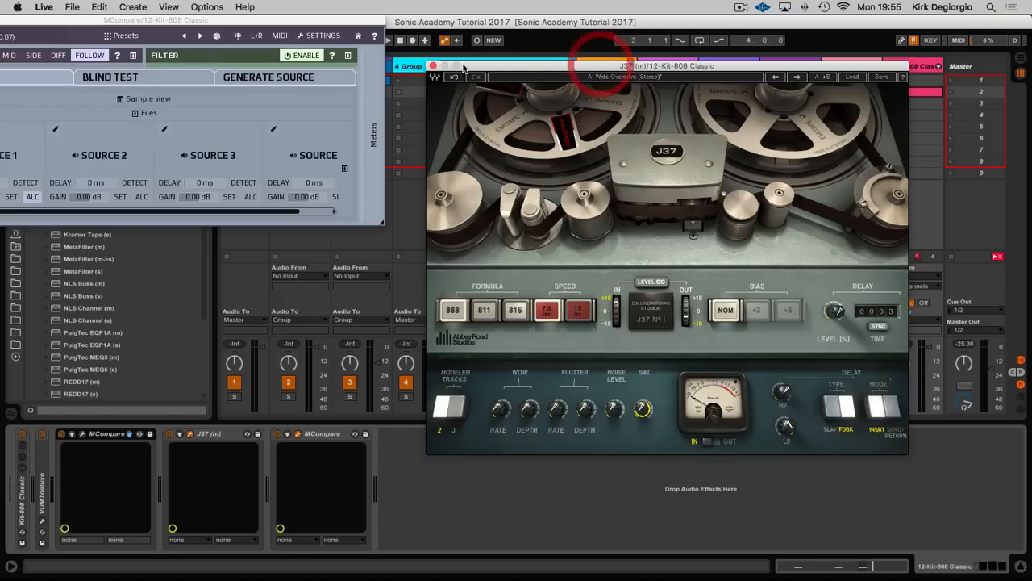
left_click(433, 65)
left_click(208, 434)
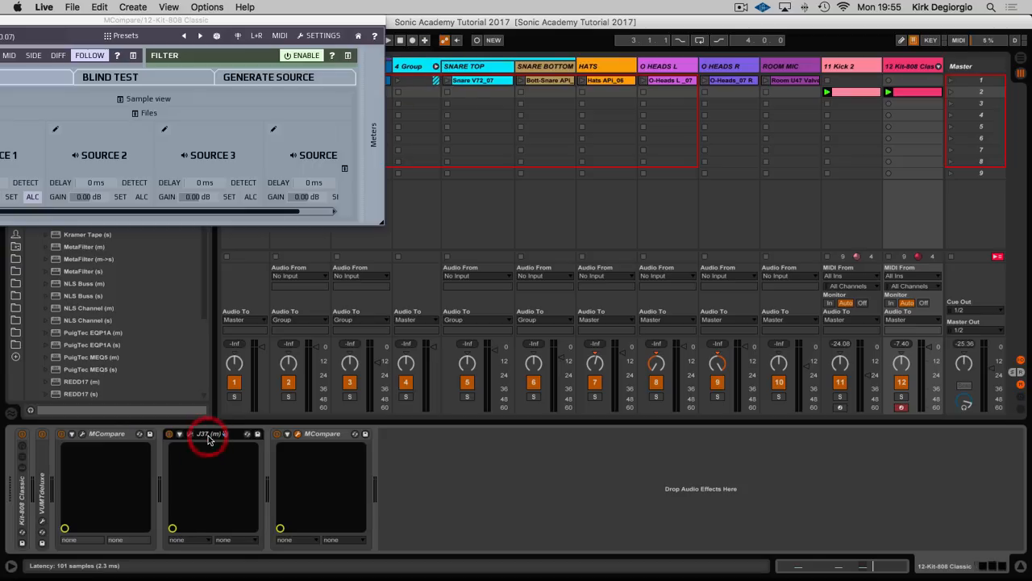
key("Delete")
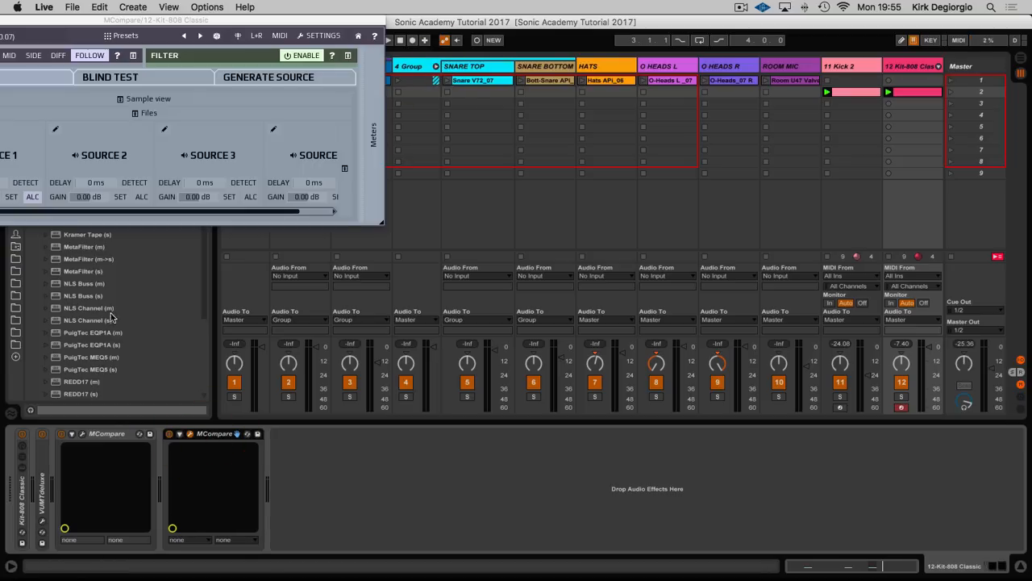
Insert the Waves Kramer Tape (m) between the two MCompare devices and arrange its window beside MCompare's
left_click_drag(106, 23, 518, 65)
mouse_move(57, 225)
left_mouse_down()
mouse_move(90, 278)
mouse_move(167, 483)
left_mouse_up()
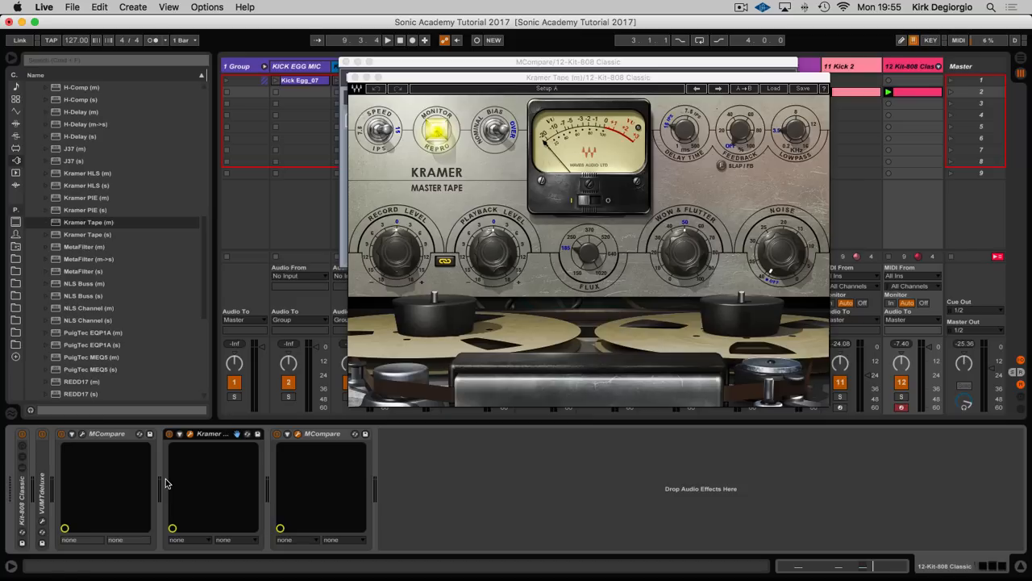
left_click_drag(508, 78, 607, 142)
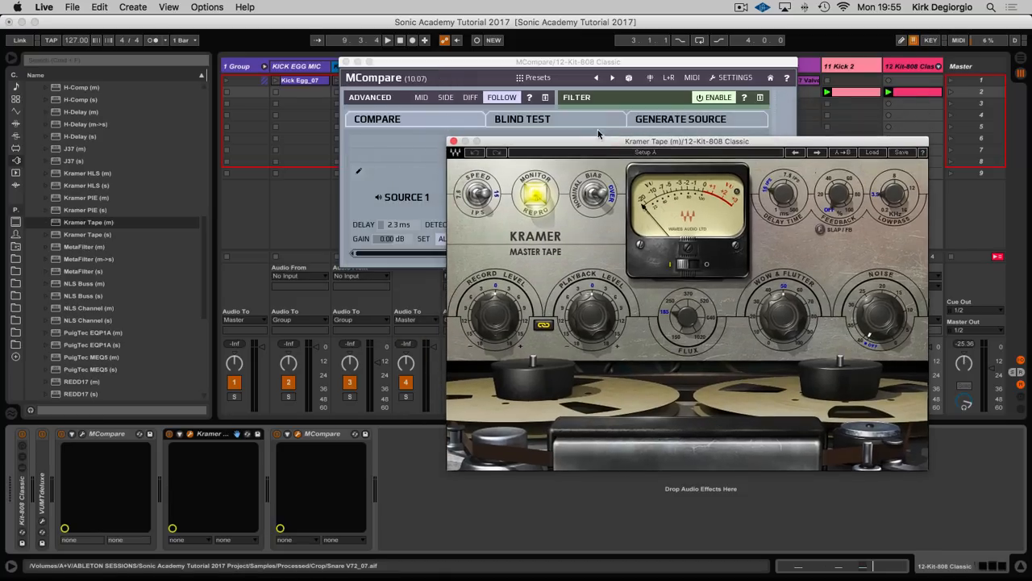
left_click_drag(536, 65, 282, 35)
left_click_drag(642, 141, 710, 112)
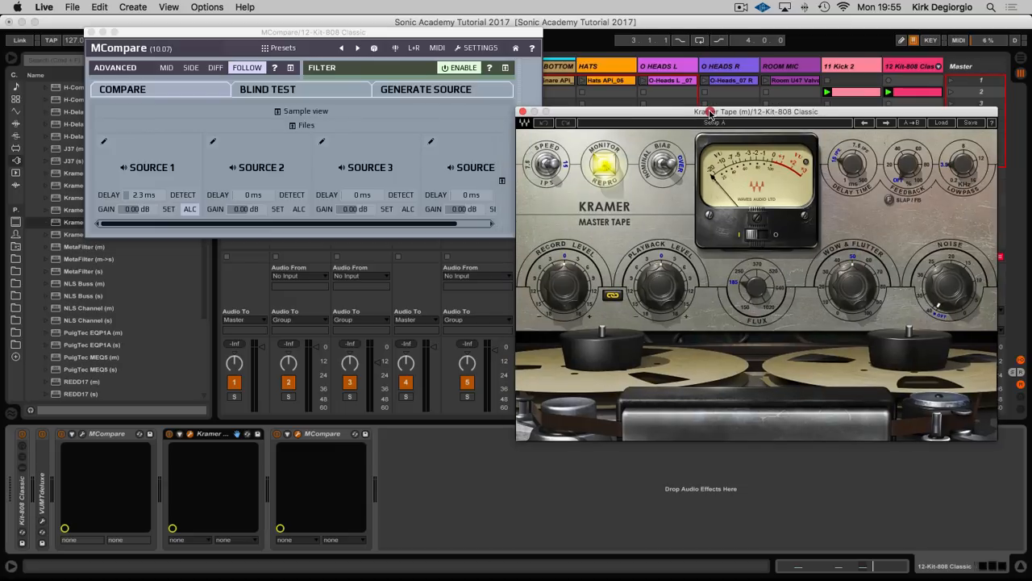
Load the Snare preset from the Kramer Tape's Drums factory presets
left_click(941, 123)
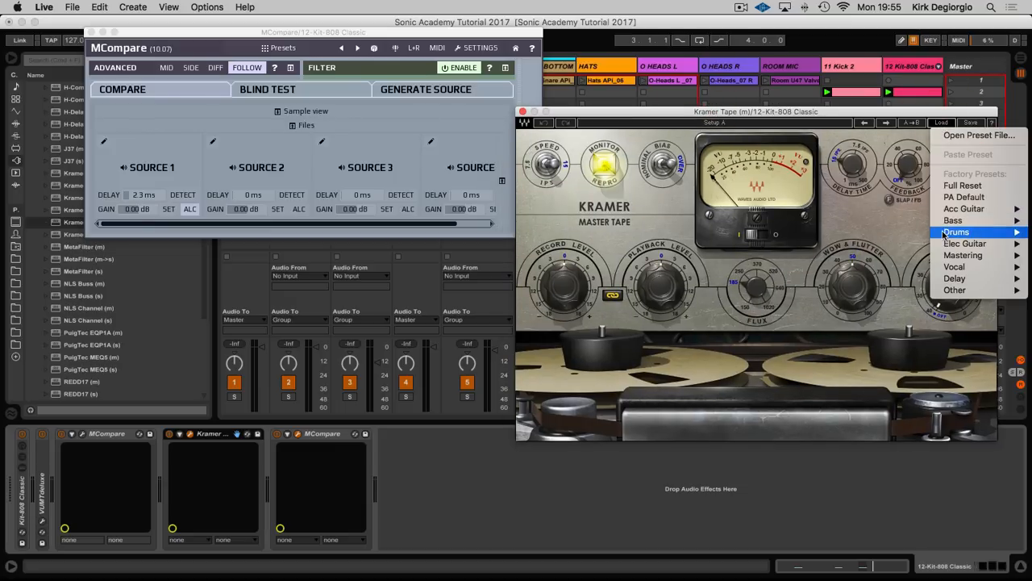
mouse_move(945, 233)
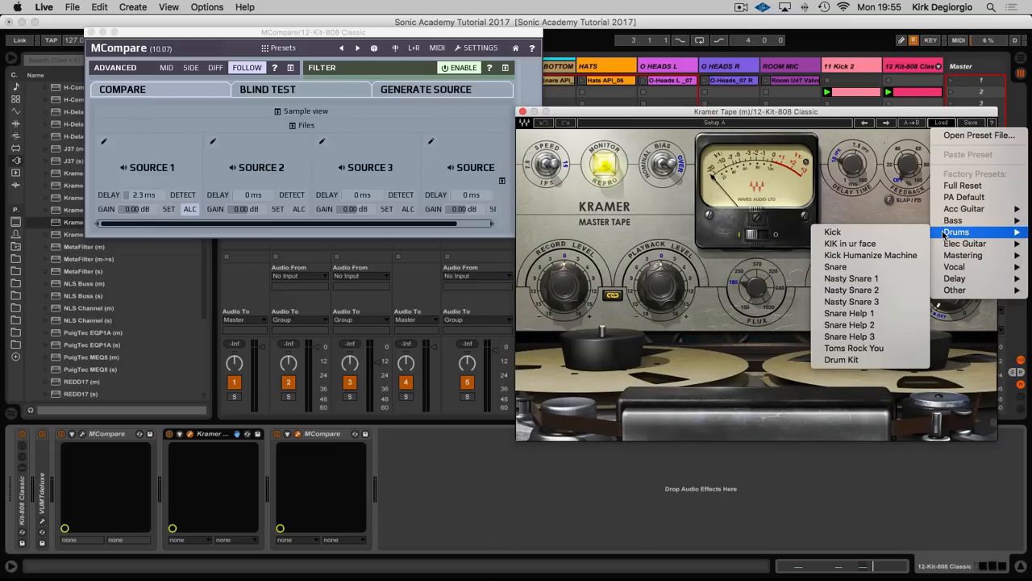
left_click(867, 269)
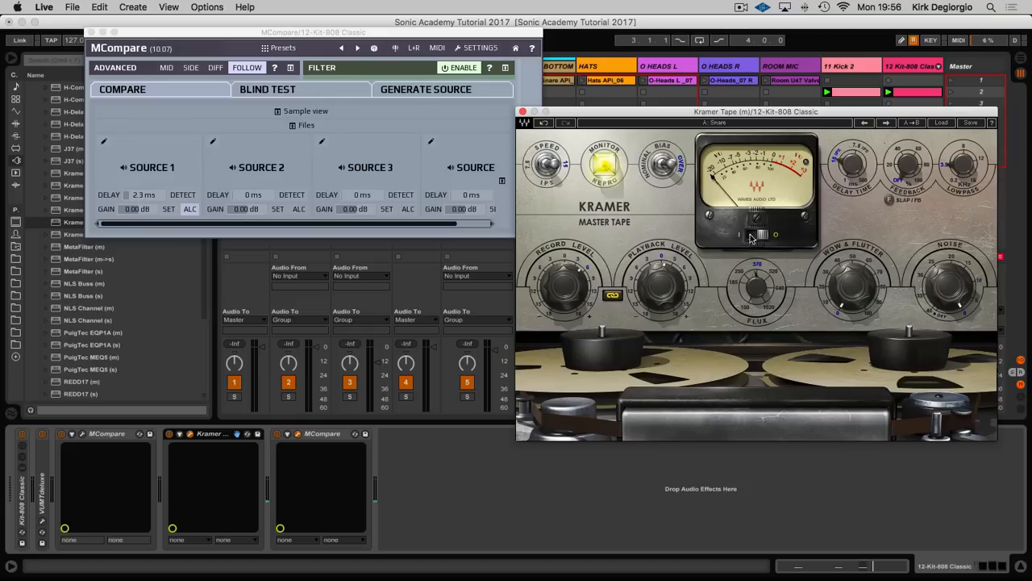
Turn the Kramer Tape's noise down to Off and set the switch below its VU meter to I
left_click_drag(960, 301, 960, 331)
left_click_drag(955, 294, 955, 226)
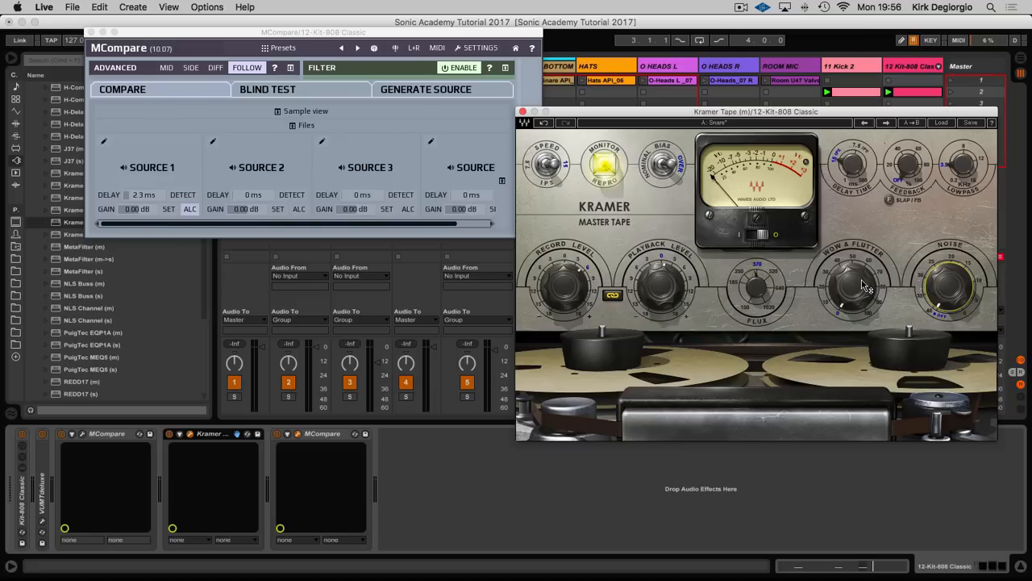
left_click(762, 235)
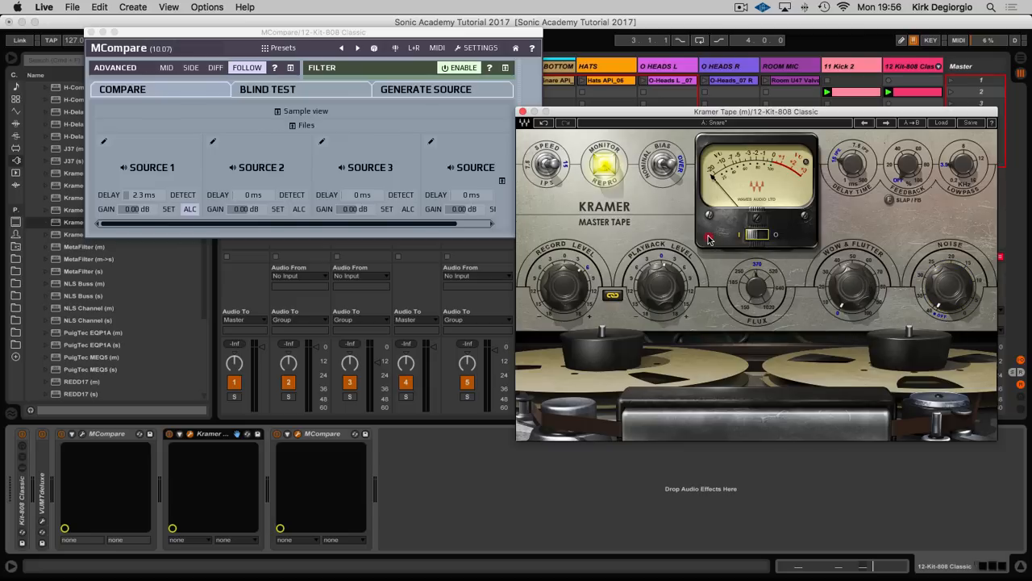
Clear the Kramer Tape's clip light and start playback with MCompare's window placed beside it
left_click(709, 239)
left_click_drag(436, 32, 399, 58)
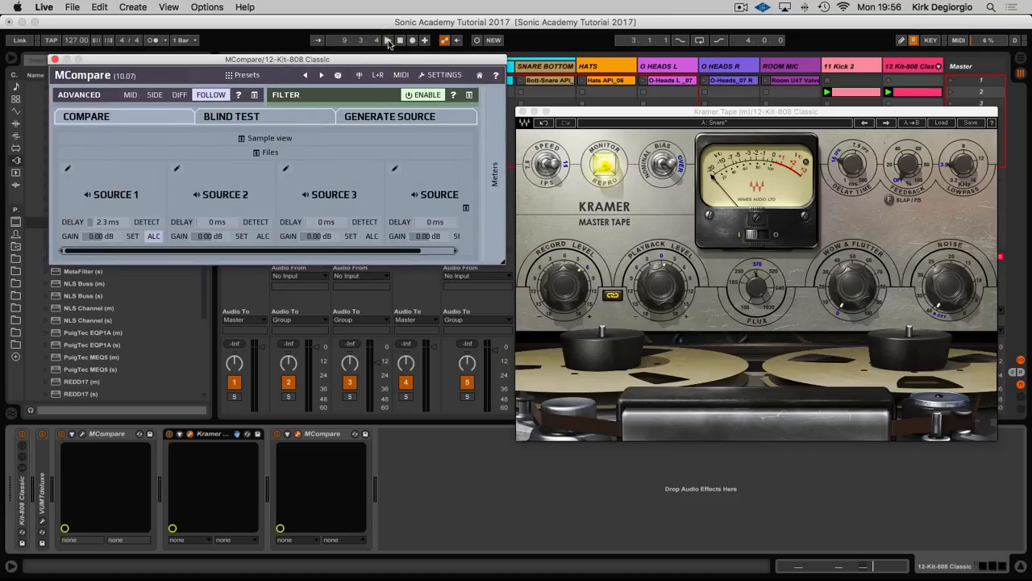
left_click(388, 41)
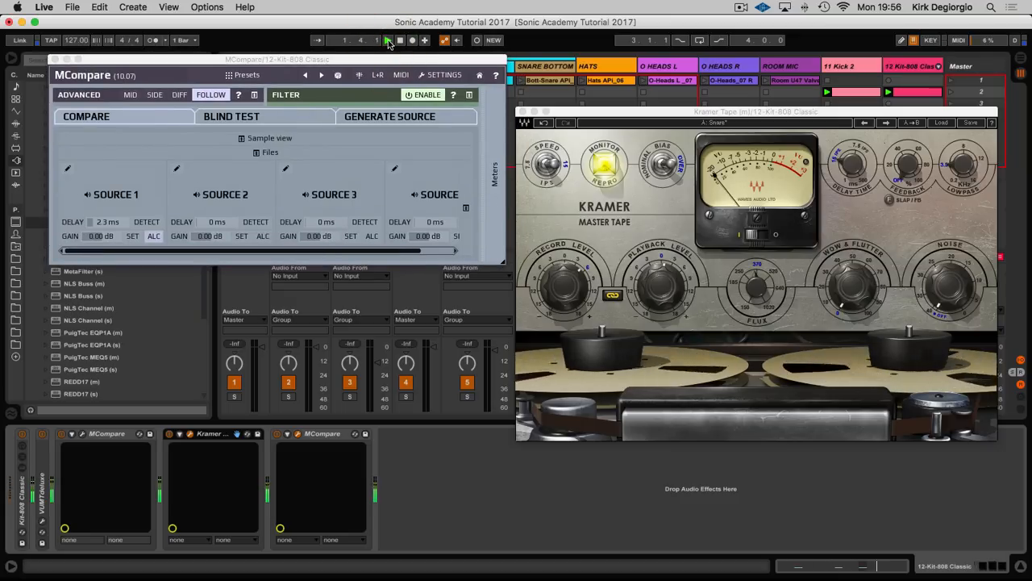
left_click_drag(325, 63, 330, 95)
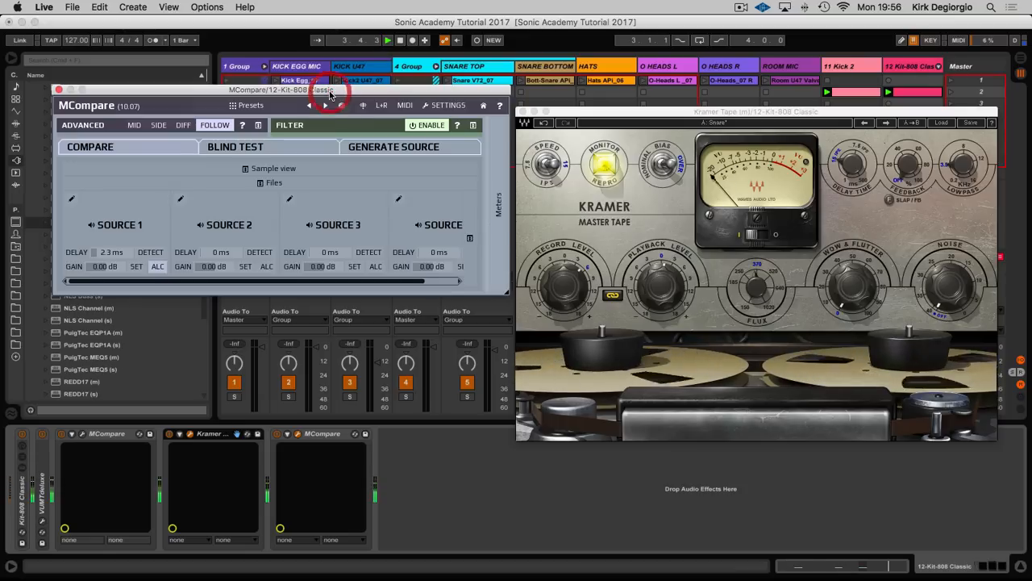
Audition the dry Source 1 in MCompare and return to the Snare preset's tape sound
mouse_move(852, 166)
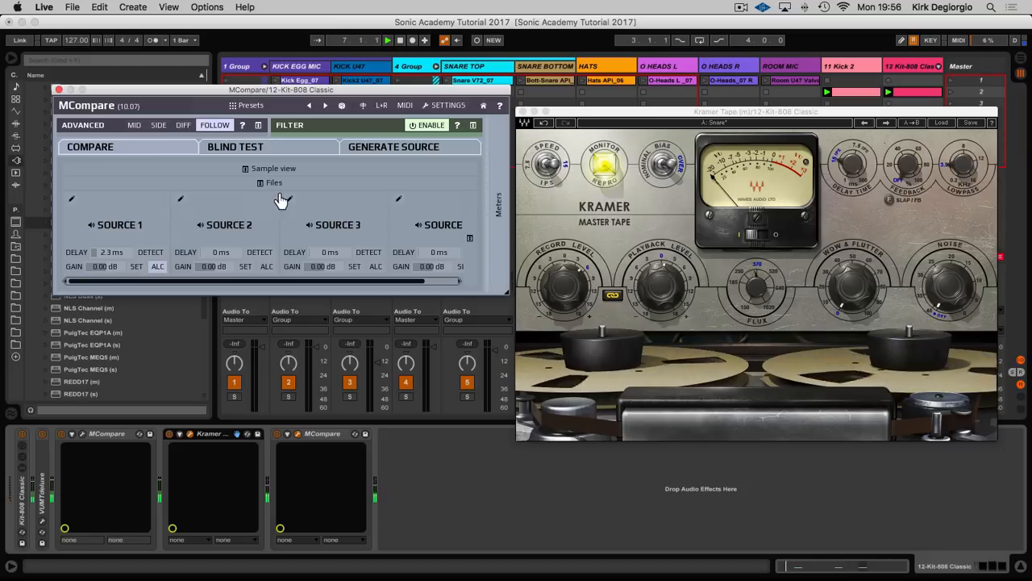
left_click(115, 225)
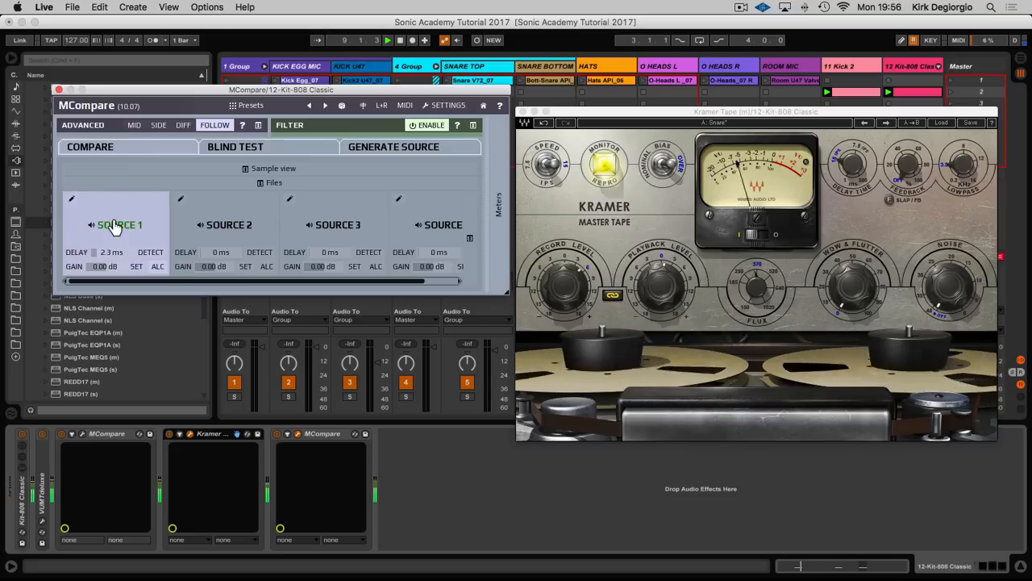
left_click(116, 225)
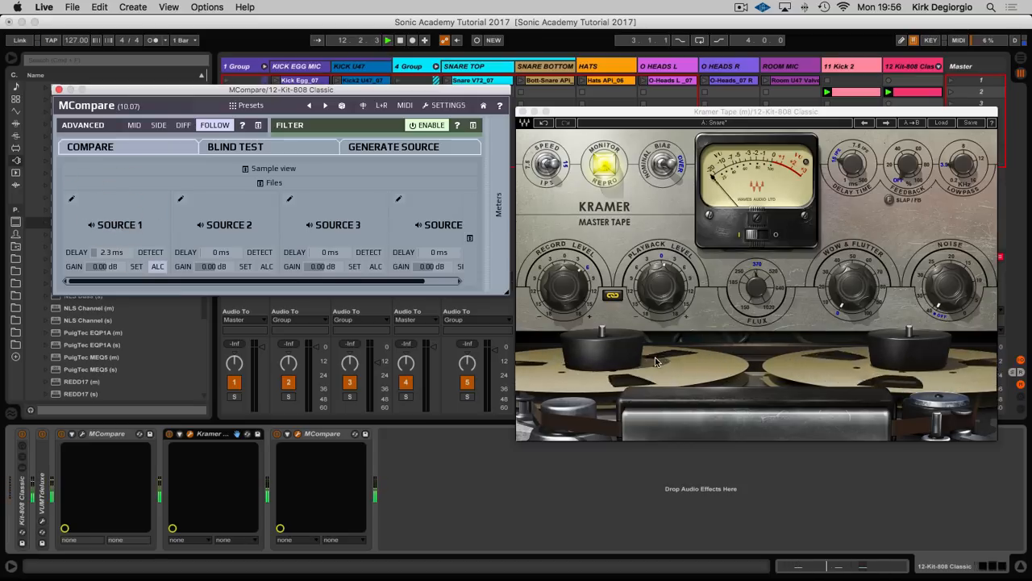
Raise the Kramer Tape's record level to about 9 with the playback level linked
mouse_move(584, 273)
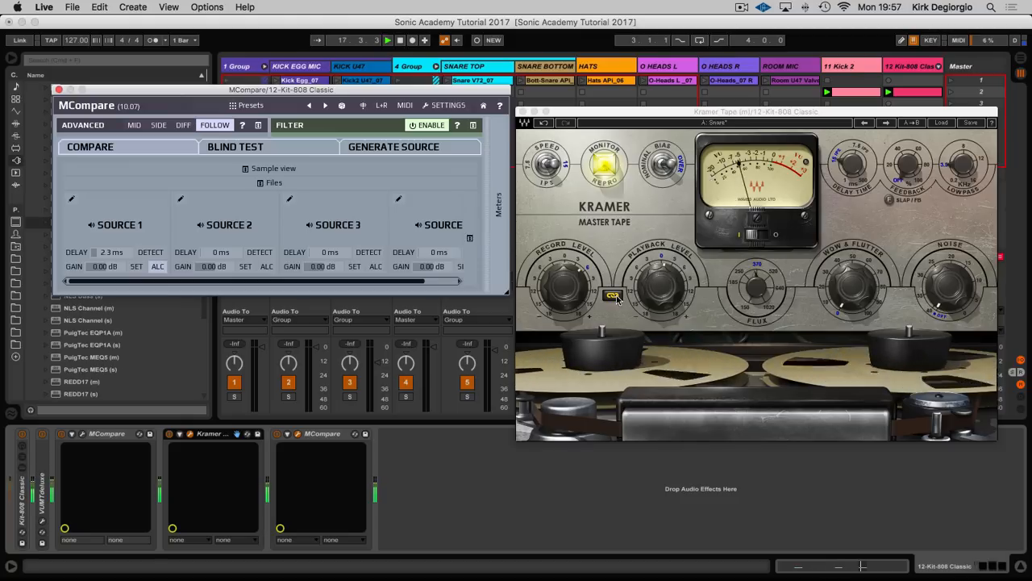
left_click_drag(566, 288, 566, 282)
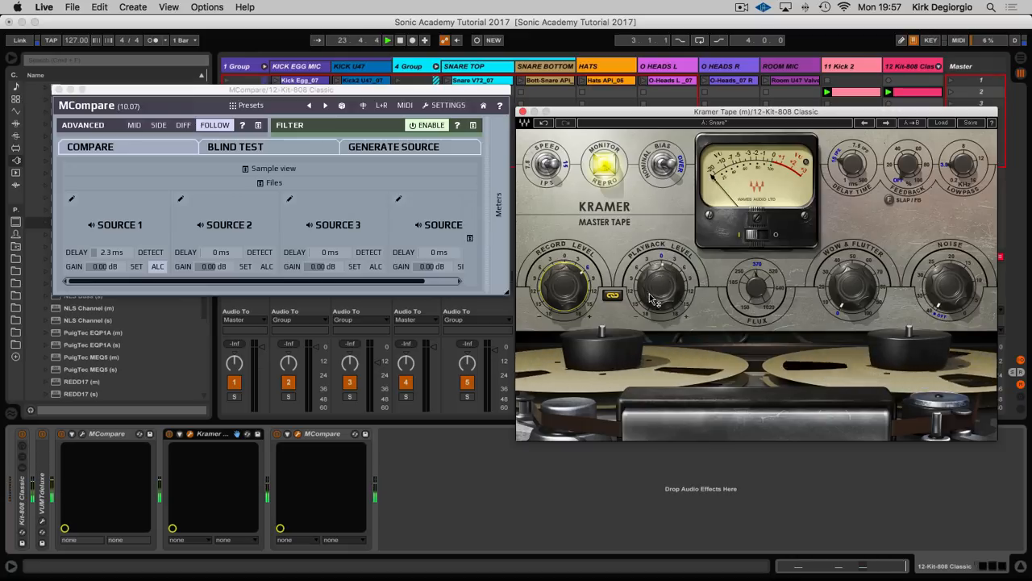
left_click_drag(560, 281, 560, 269)
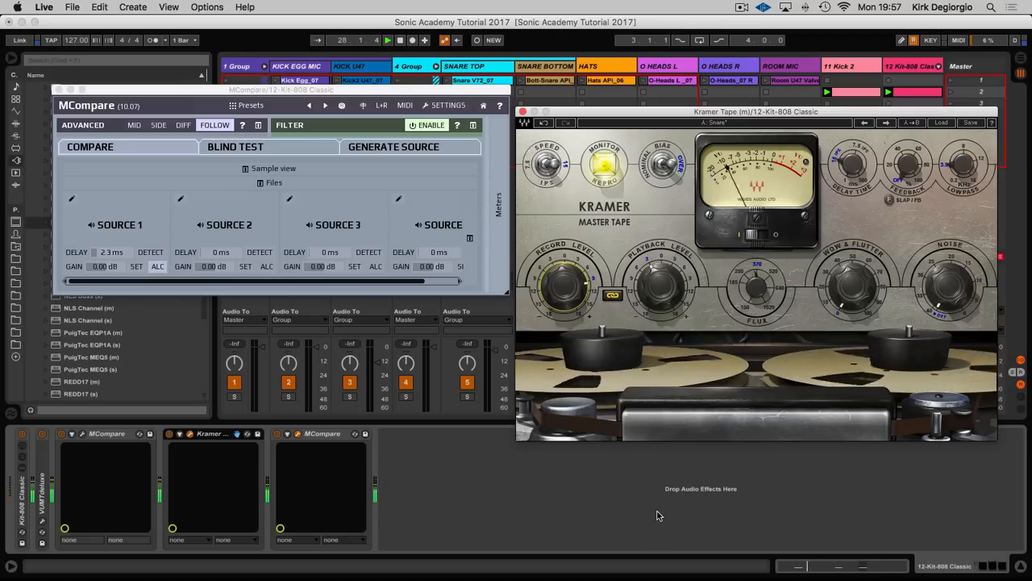
Re-detect Source 1's delay in MCompare and compare the dry signal with the harder-driven tape sound
left_click(115, 227)
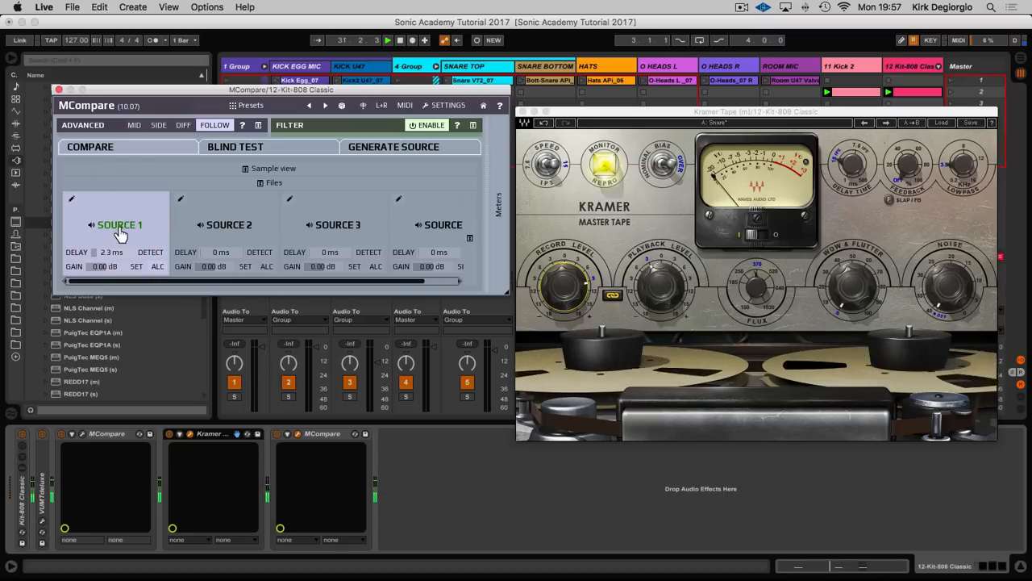
left_click(118, 233)
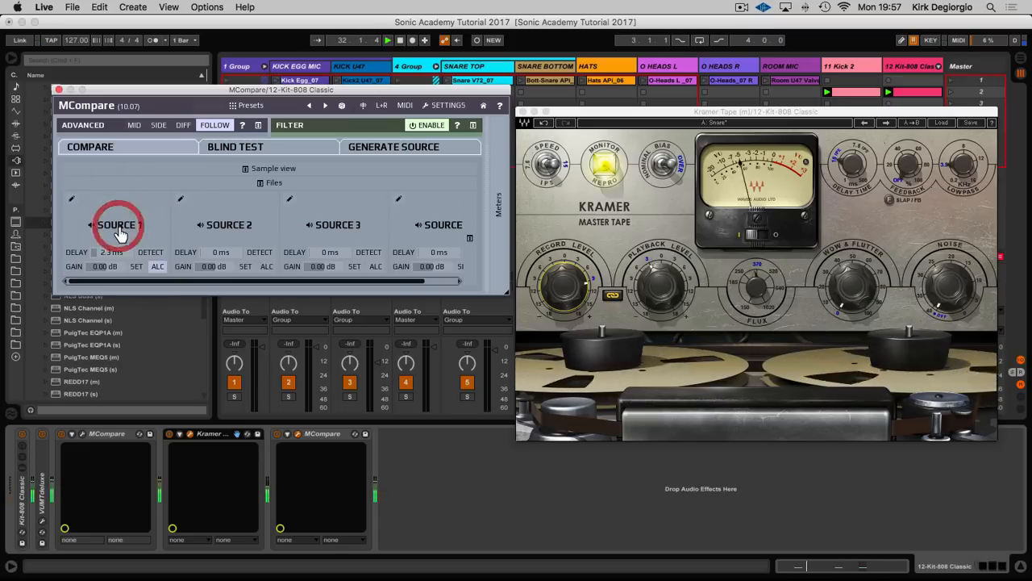
left_click(156, 266)
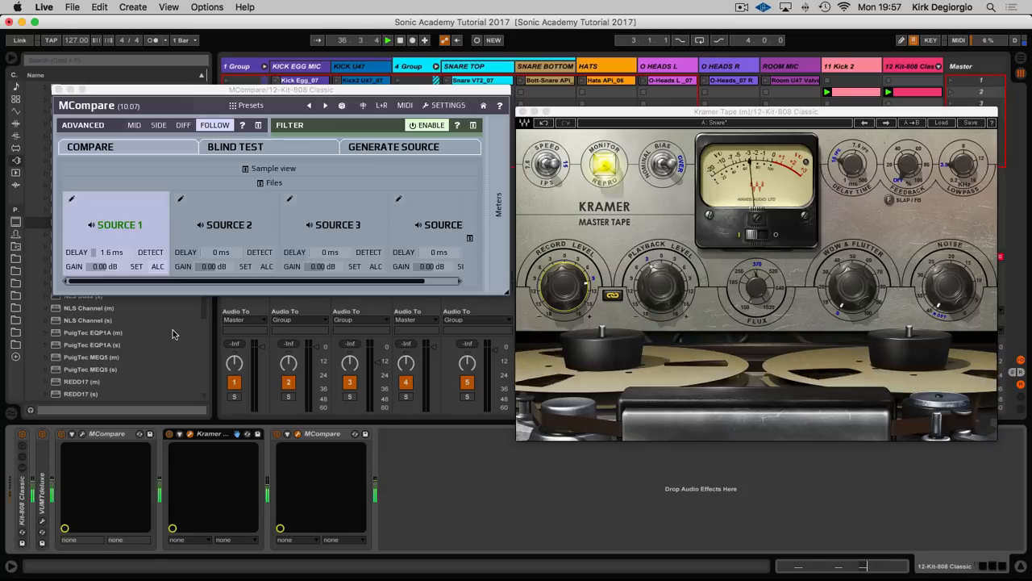
left_click(125, 230)
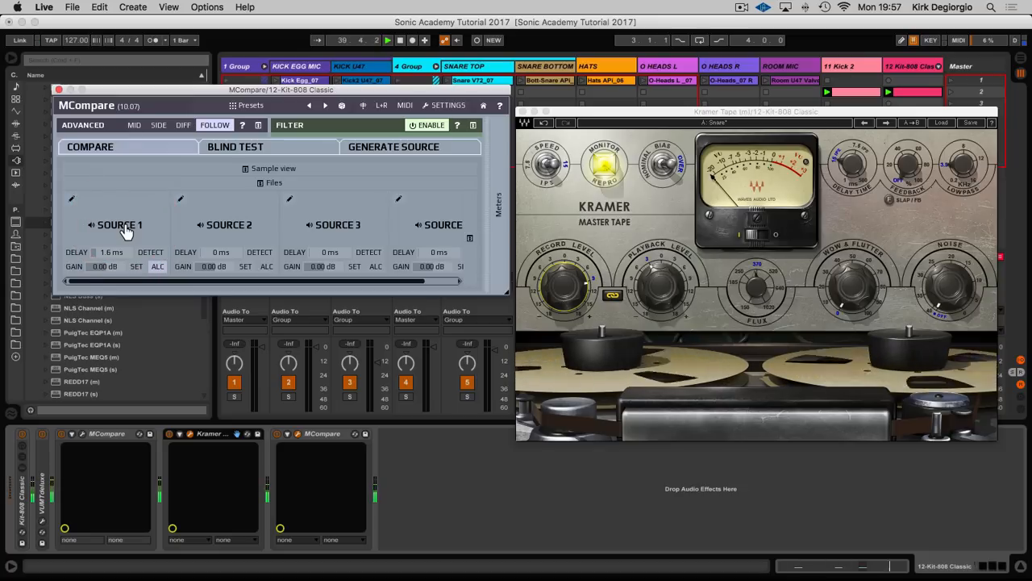
left_click(125, 230)
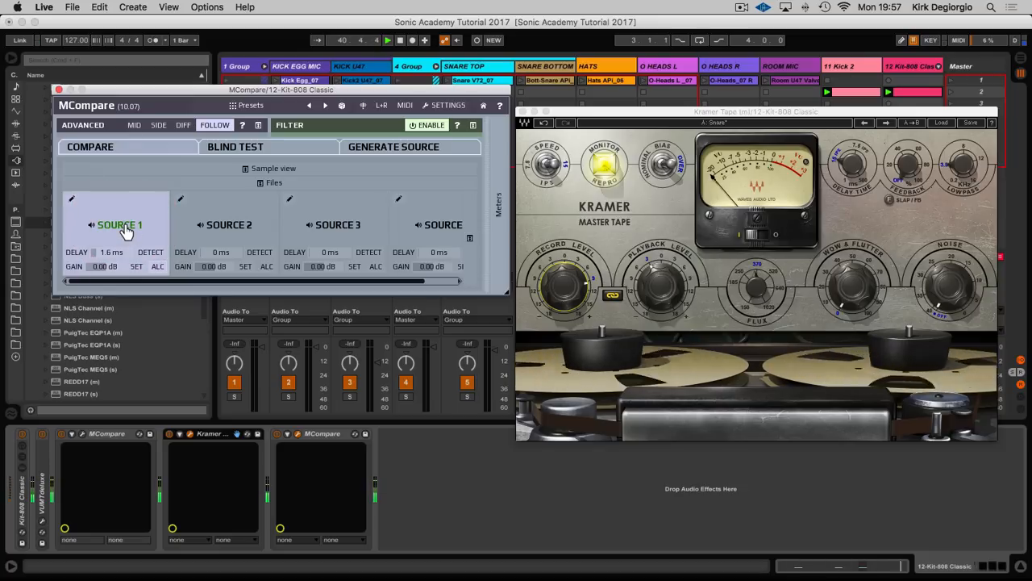
left_click(123, 229)
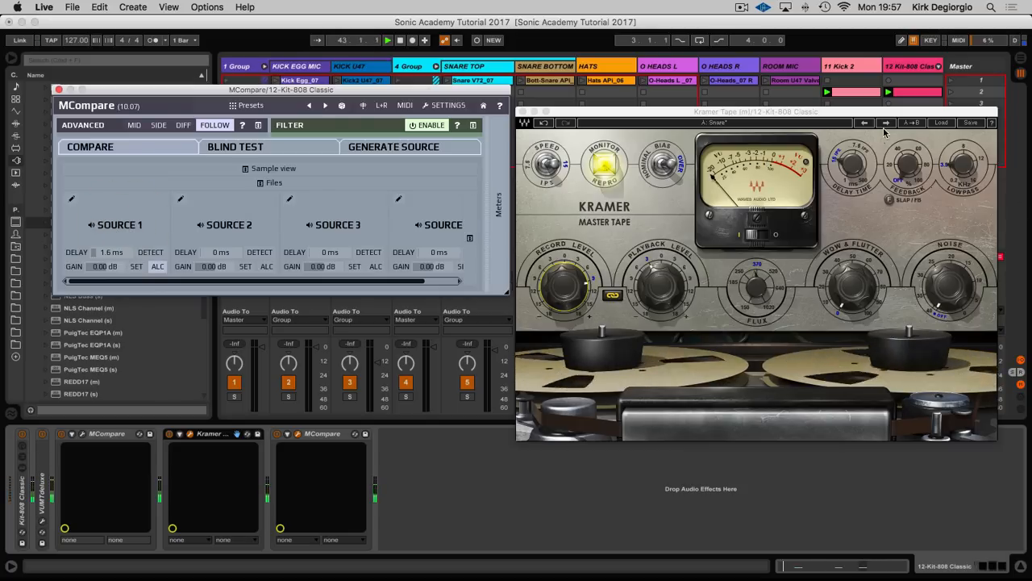
Load the Kramer Tape's Nasty Snare 1 preset and turn its noise down to Off
left_click(886, 123)
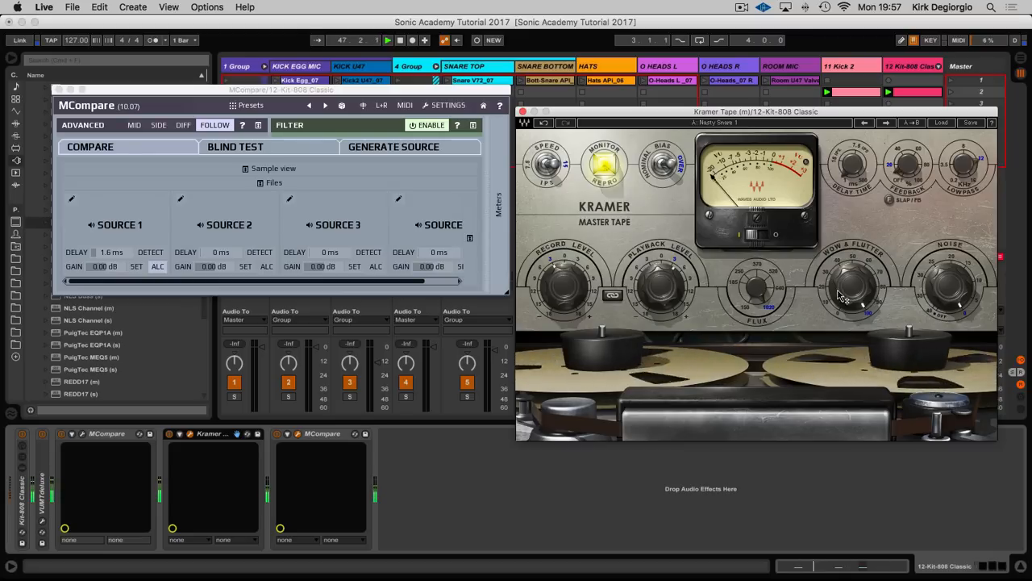
mouse_move(861, 290)
left_click_drag(953, 291, 953, 371)
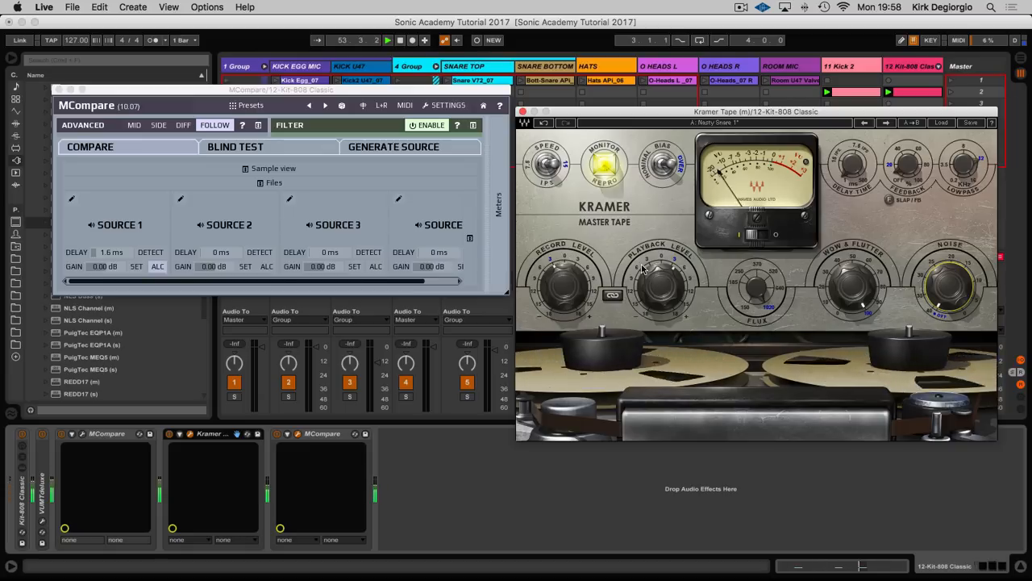
mouse_move(651, 277)
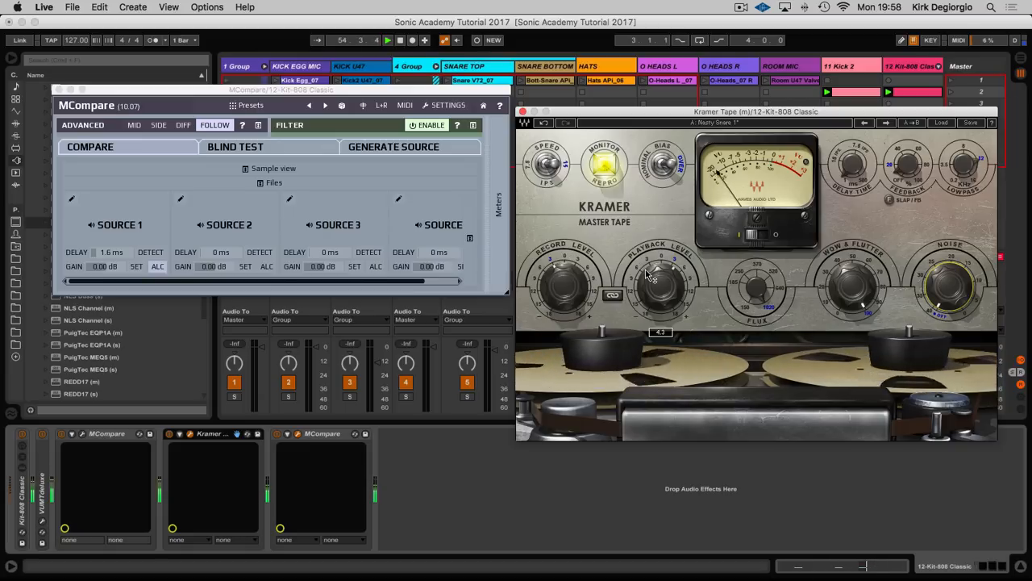
Load the Nasty Snare 2 preset with its noise turned Off and compare it with MCompare's Source 1
left_click(886, 123)
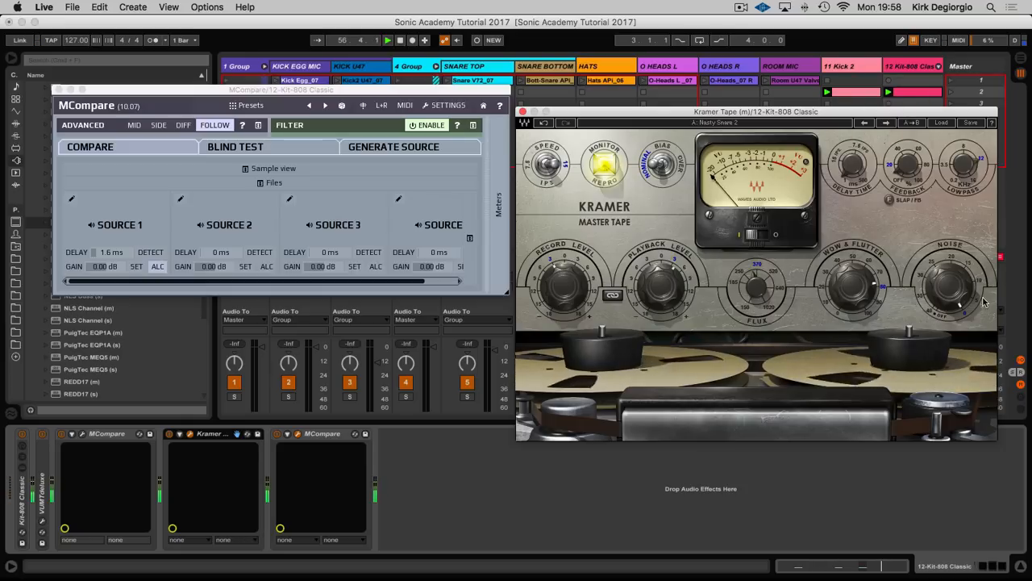
left_click_drag(948, 292, 948, 302)
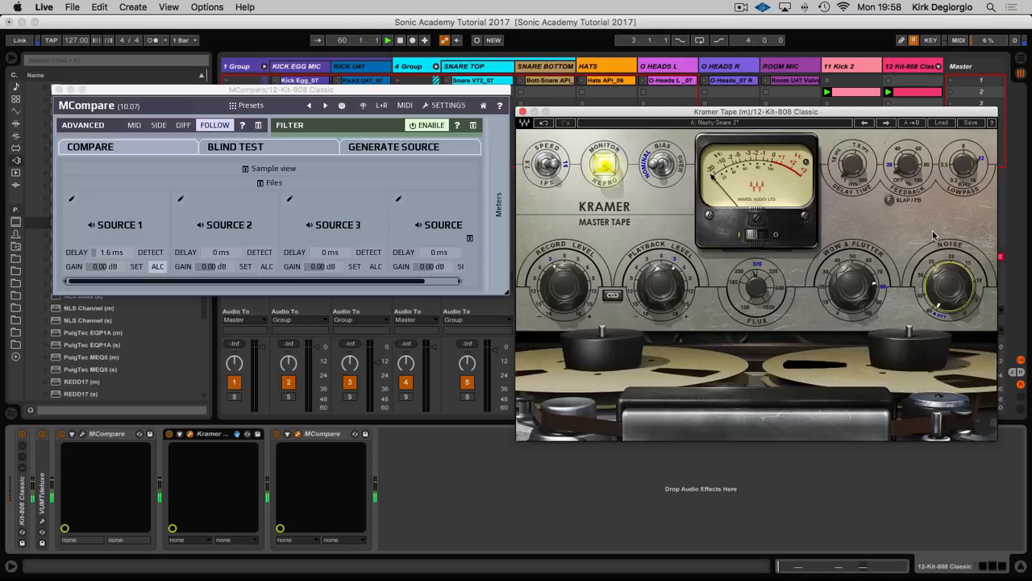
left_click(117, 214)
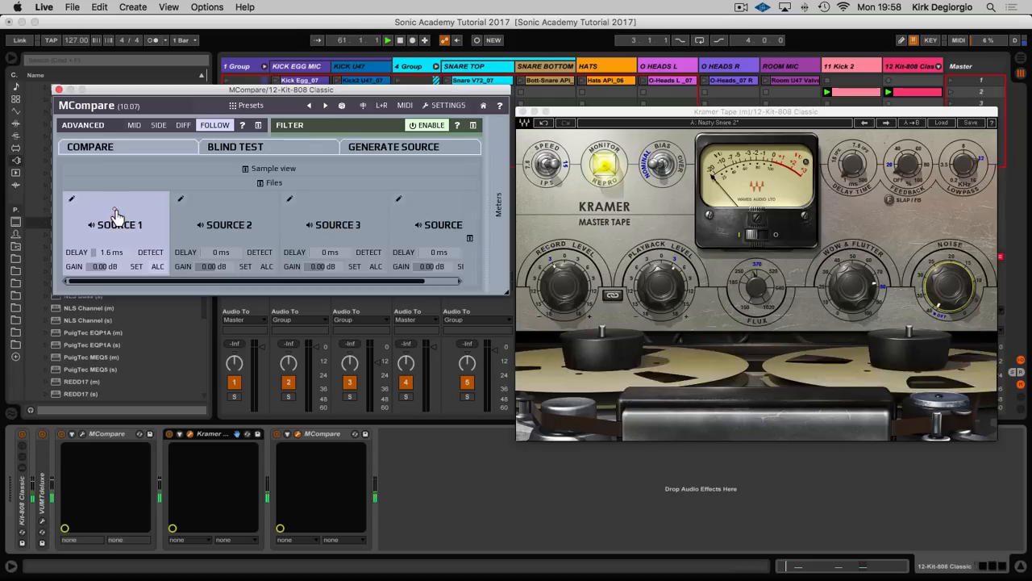
left_click(117, 216)
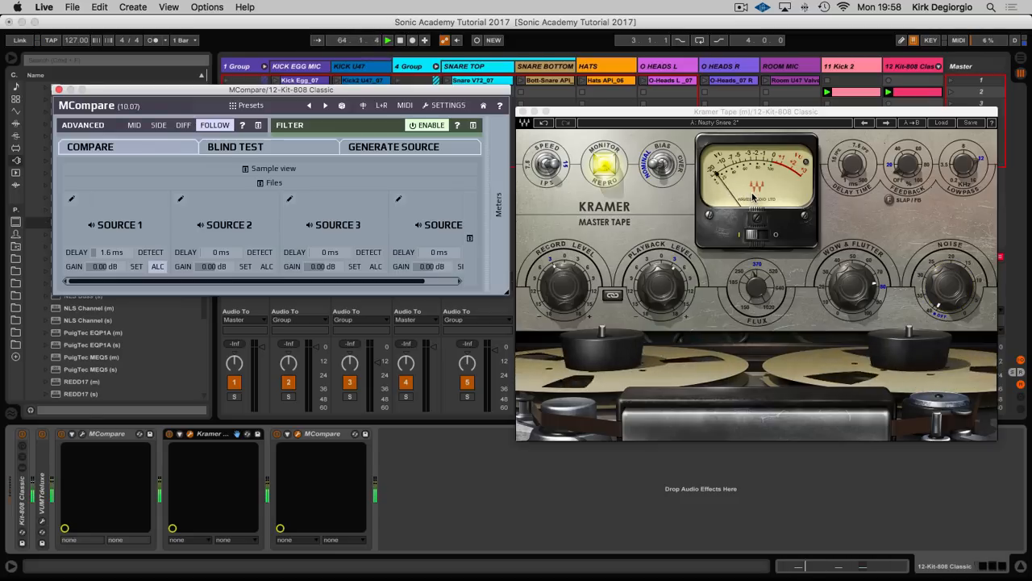
Set the switch below the Kramer Tape's VU meter to O and compare Nasty Snare 2 with Source 1 again
left_click(788, 236)
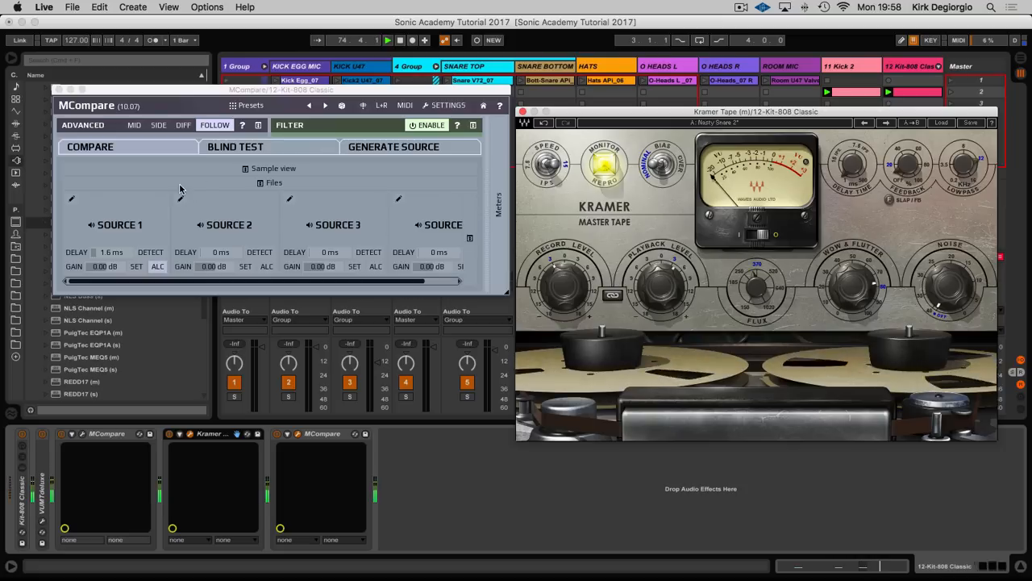
left_click(135, 228)
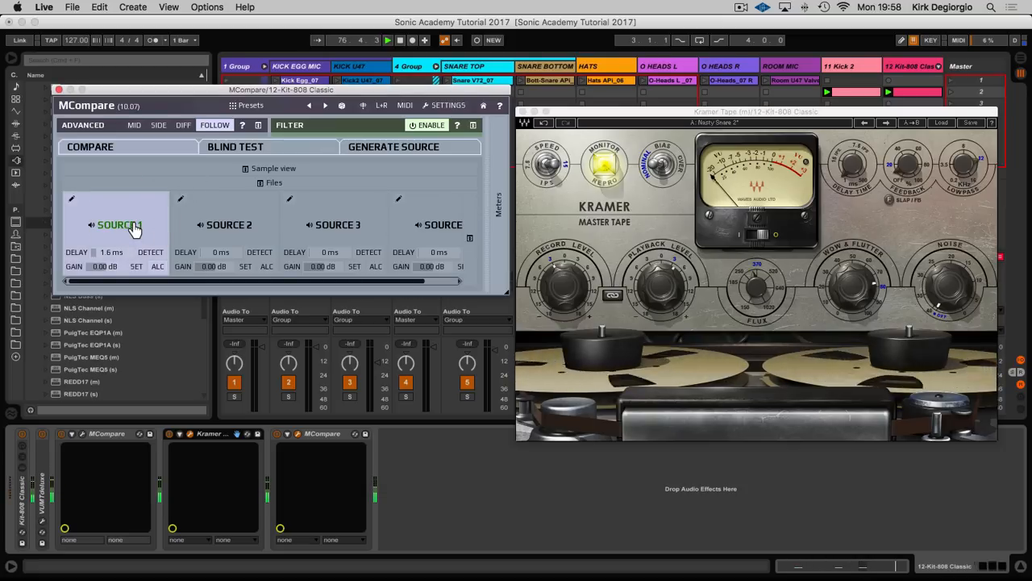
left_click(134, 228)
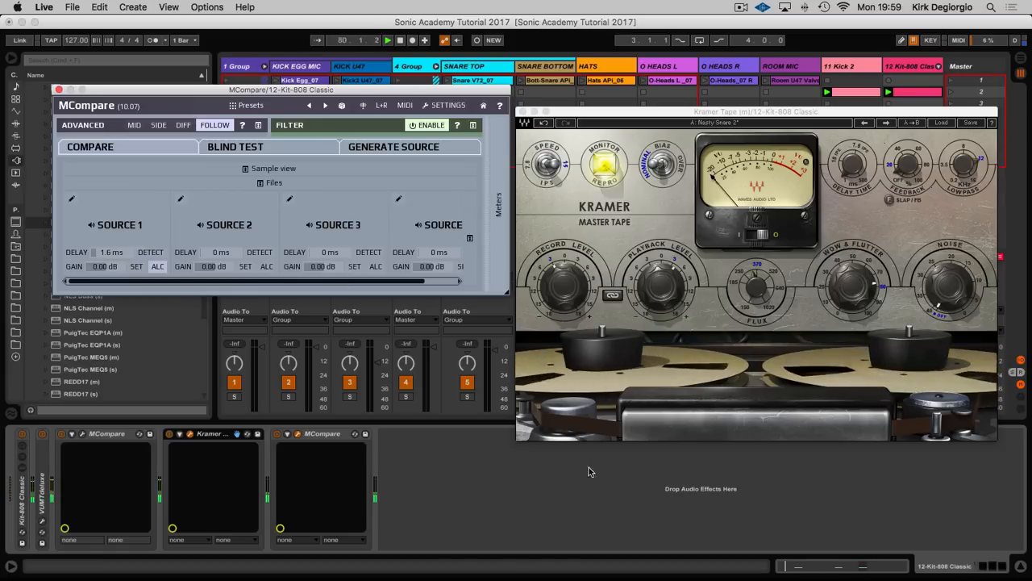
Load the Nasty Snare 3 preset, turn its noise Off and keep the Kramer Tape's window beside MCompare's
left_click_drag(658, 114, 442, 95)
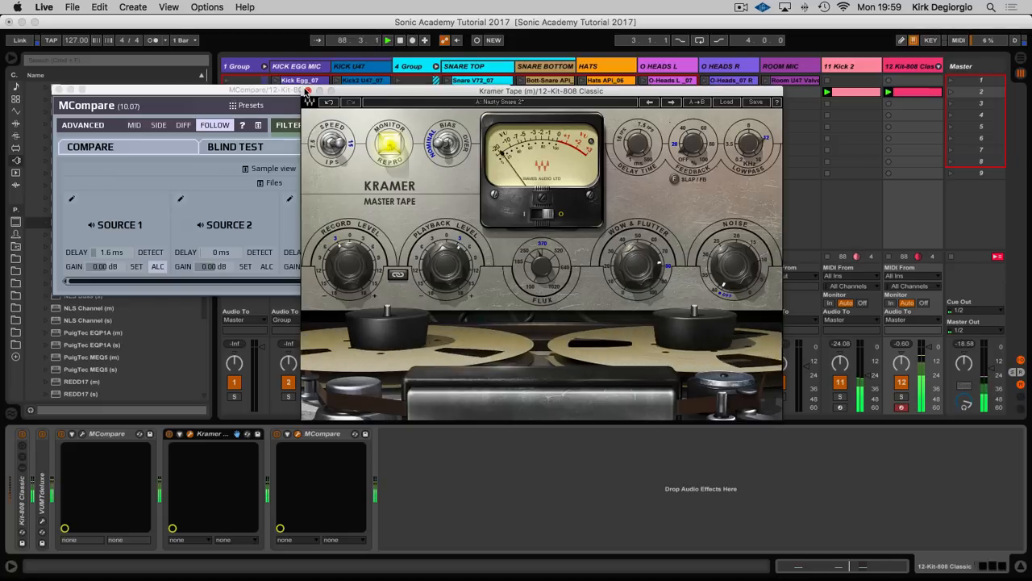
left_click(671, 103)
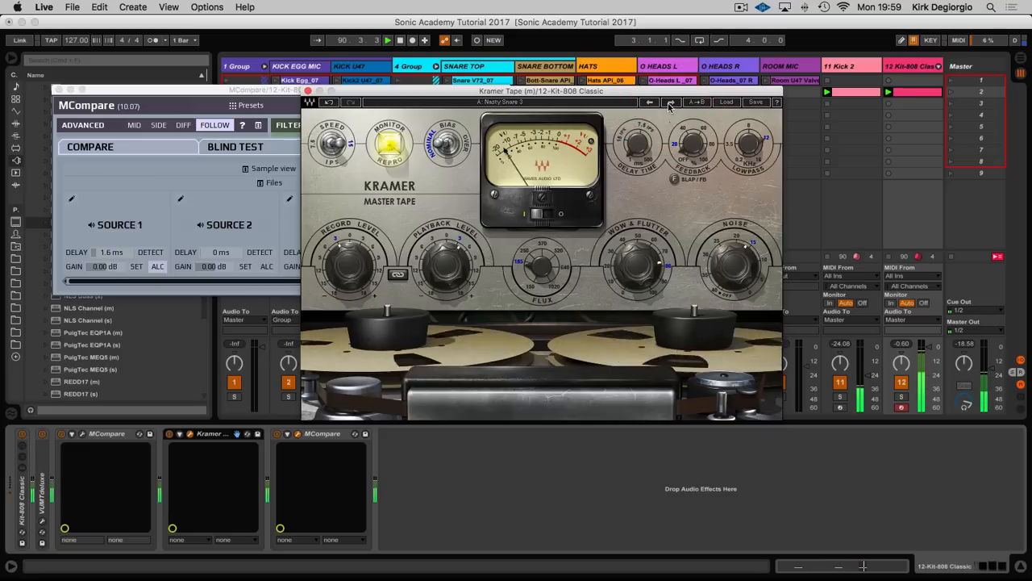
left_click_drag(722, 255, 724, 260)
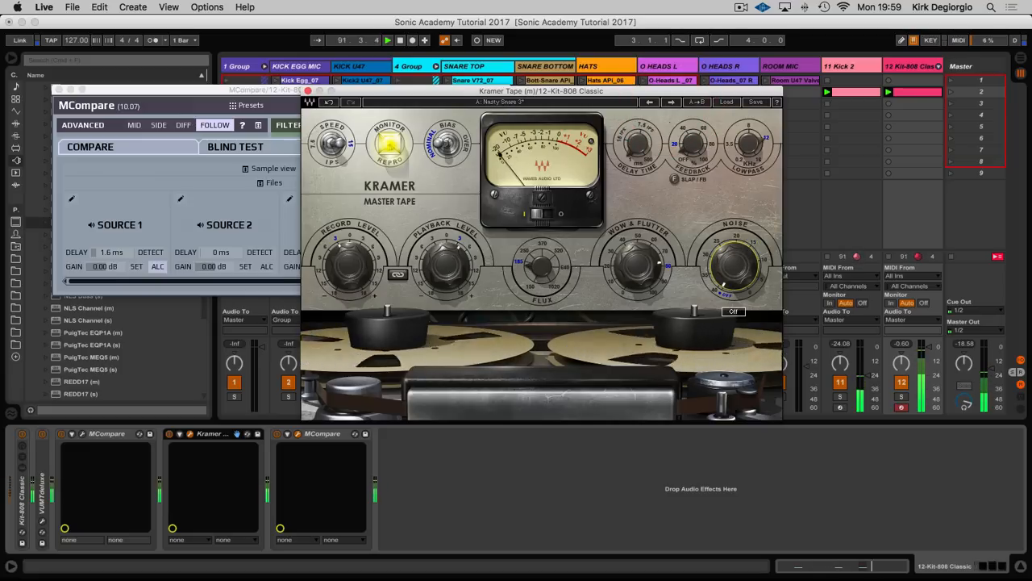
left_click_drag(503, 86, 651, 57)
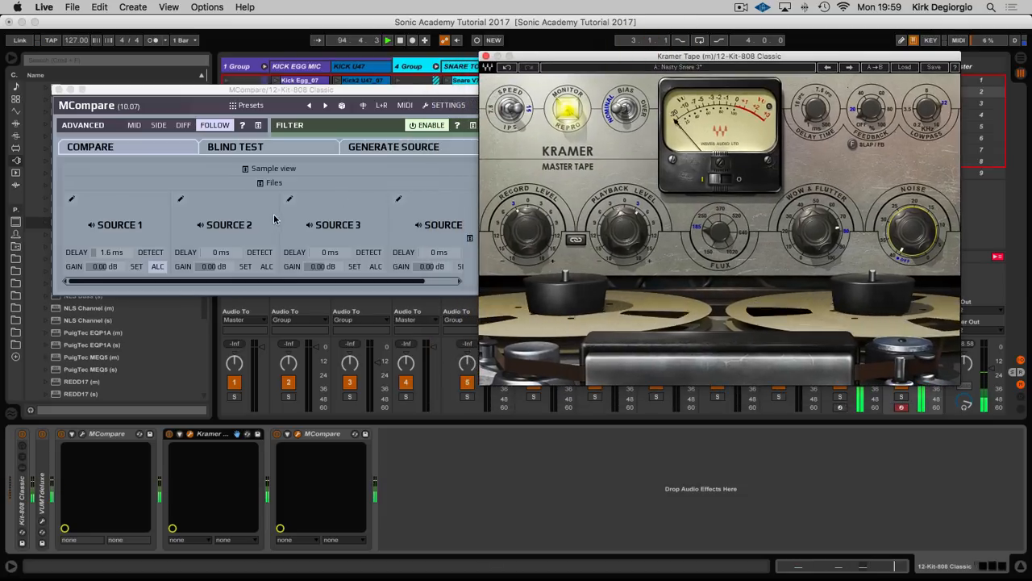
Compare Nasty Snare 3 with the dry Source 1 in MCompare, then stop playback and lower the Kramer Tape's window
left_click(111, 230)
left_click(121, 229)
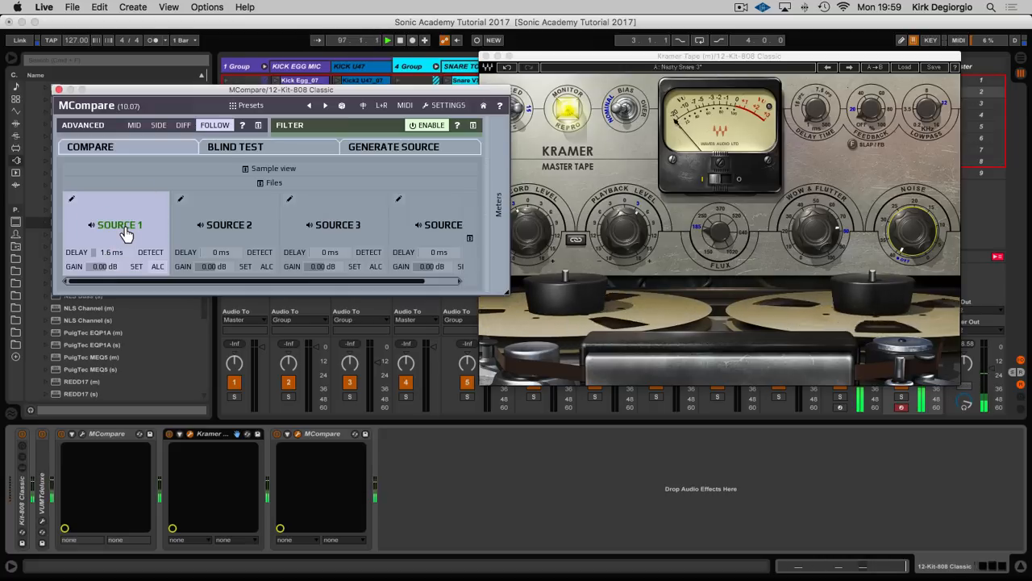
left_click(124, 231)
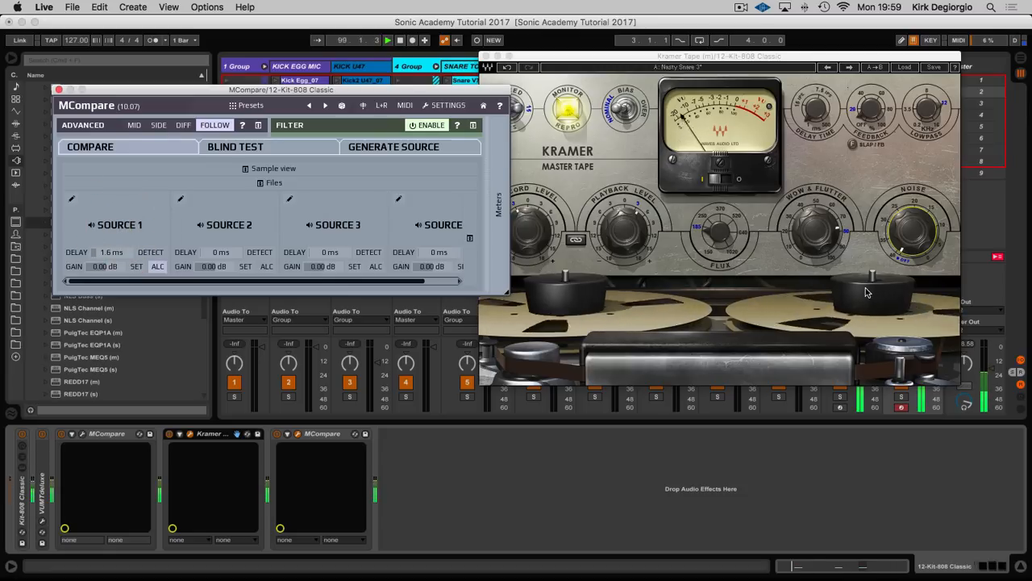
left_click(402, 40)
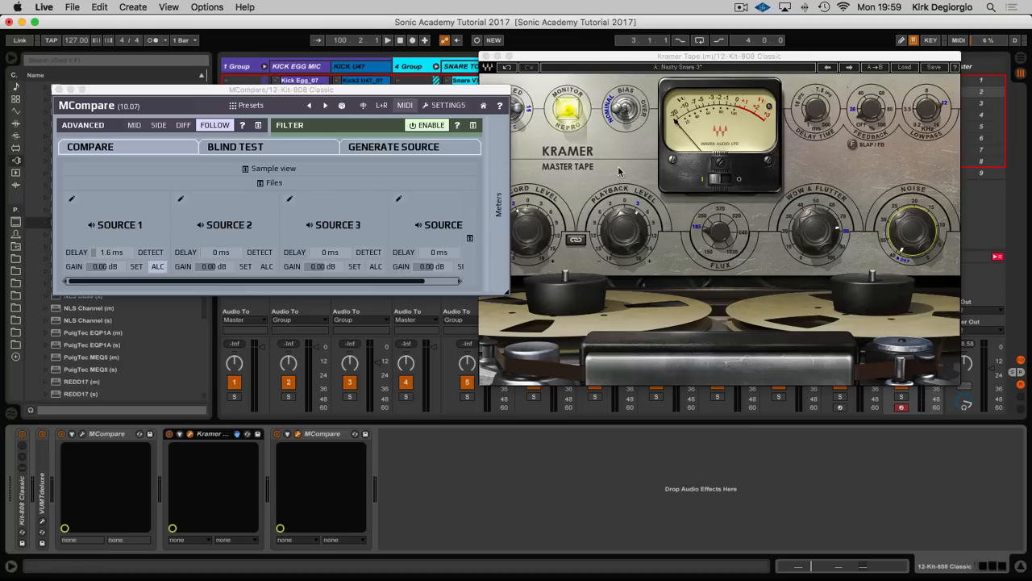
left_click_drag(613, 56, 600, 134)
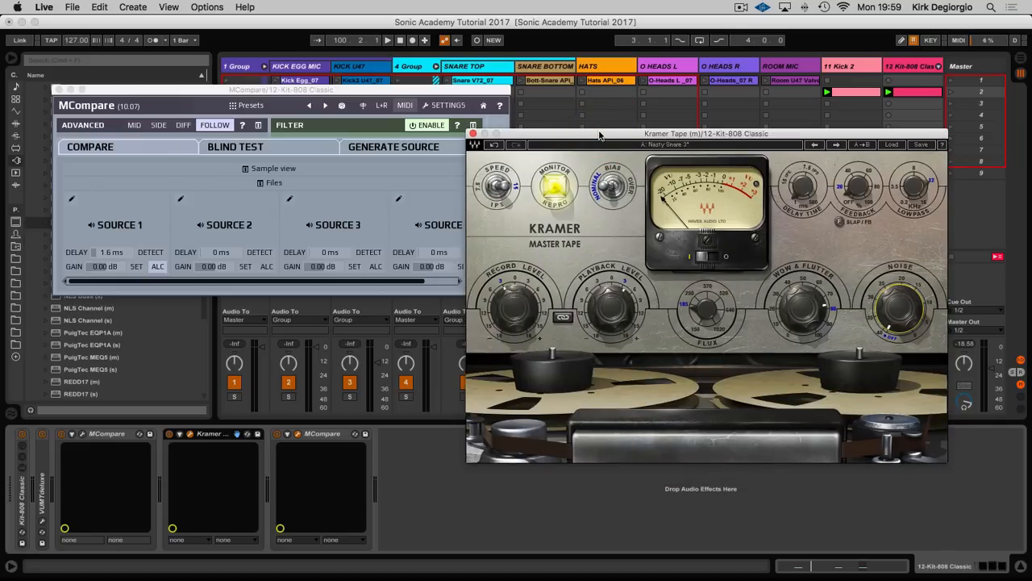